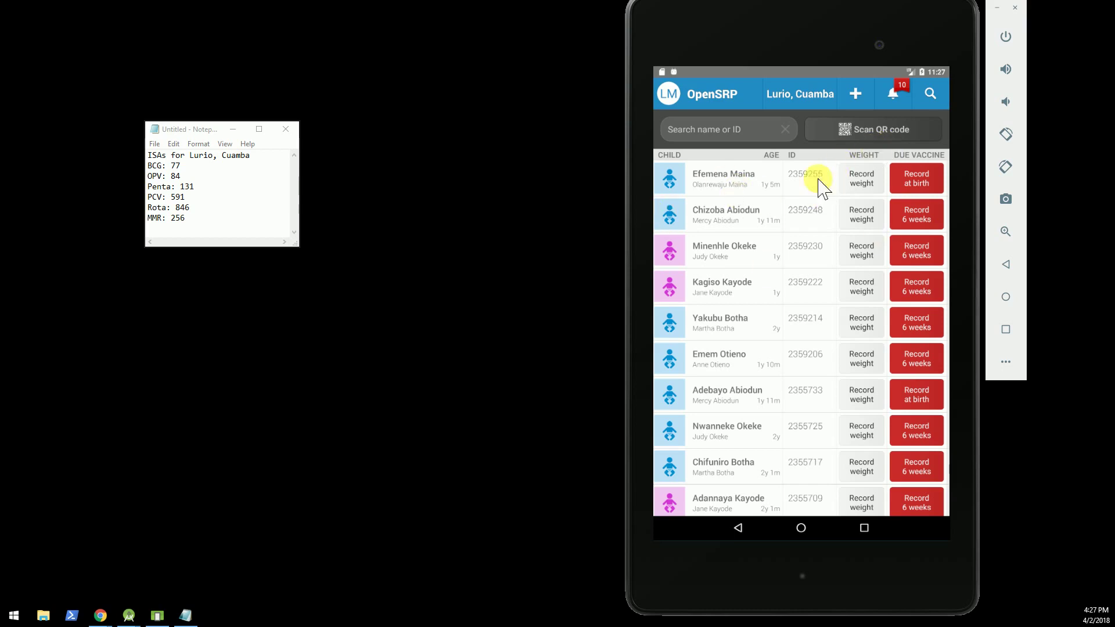
# Mark the first child's PCV 1 dose as given today, skip the weight reminder, and go back.
pyautogui.click(743, 176)
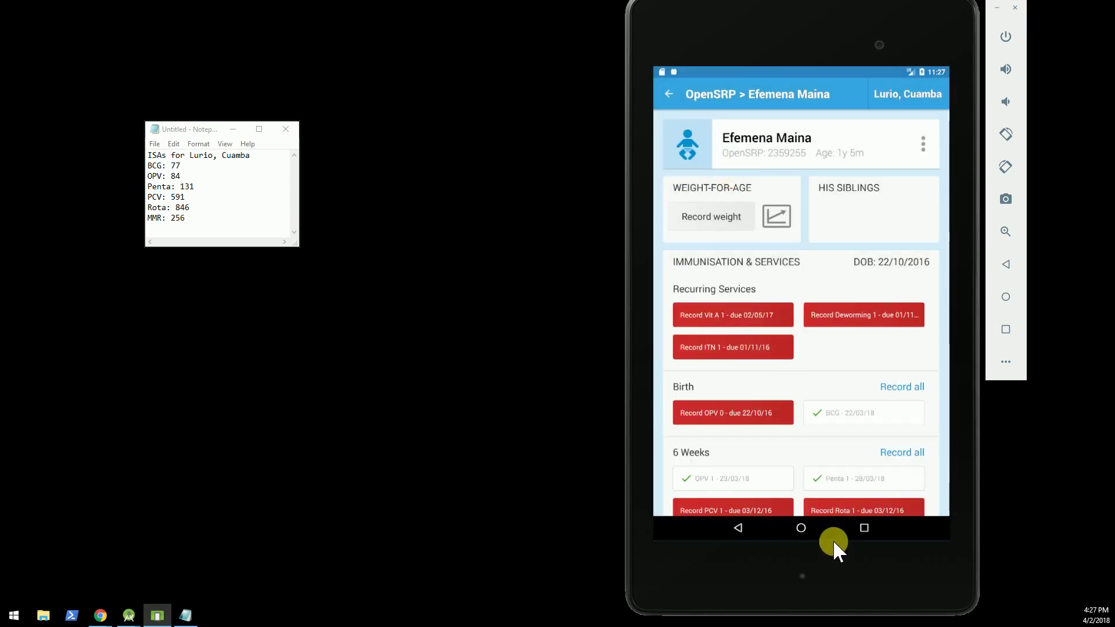
pyautogui.moveTo(828, 378); pyautogui.dragTo(836, 204)
pyautogui.click(737, 350)
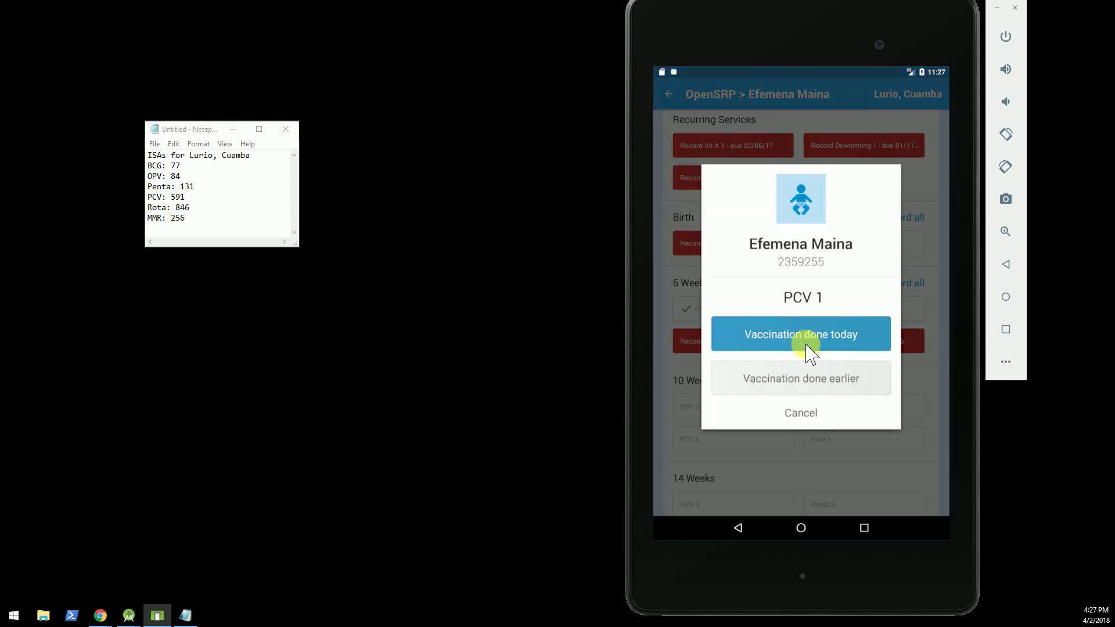
pyautogui.click(813, 329)
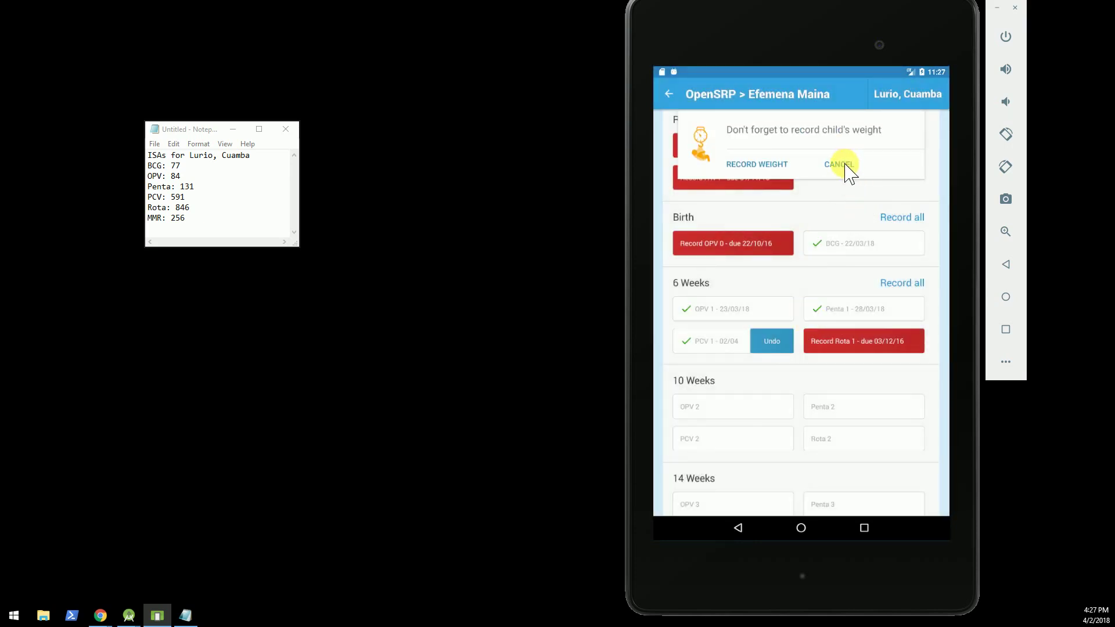
pyautogui.click(839, 169)
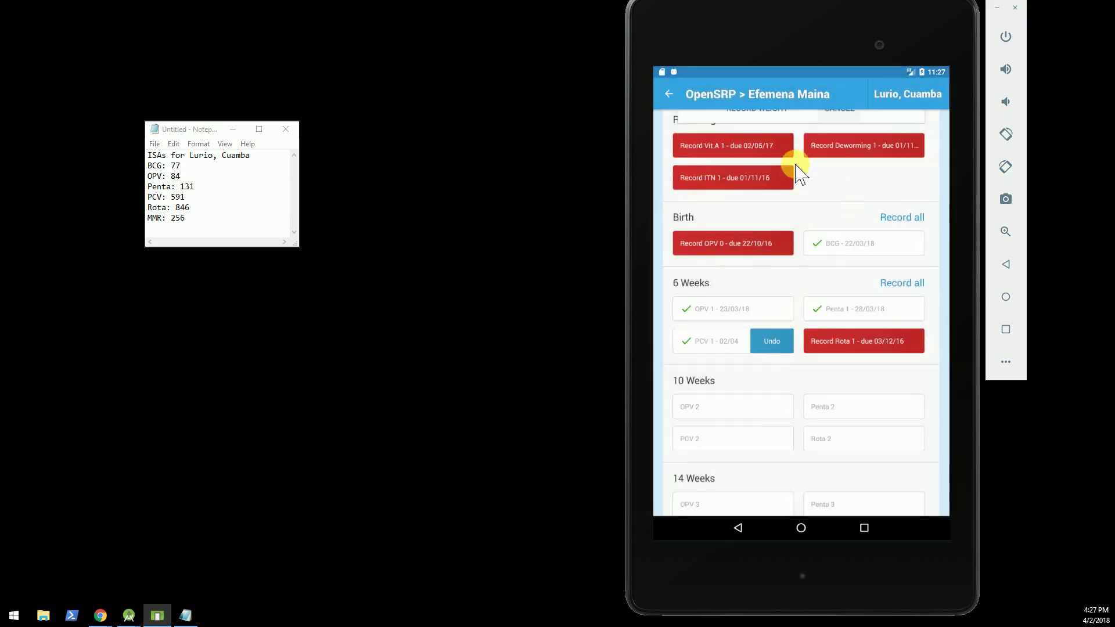
pyautogui.click(671, 95)
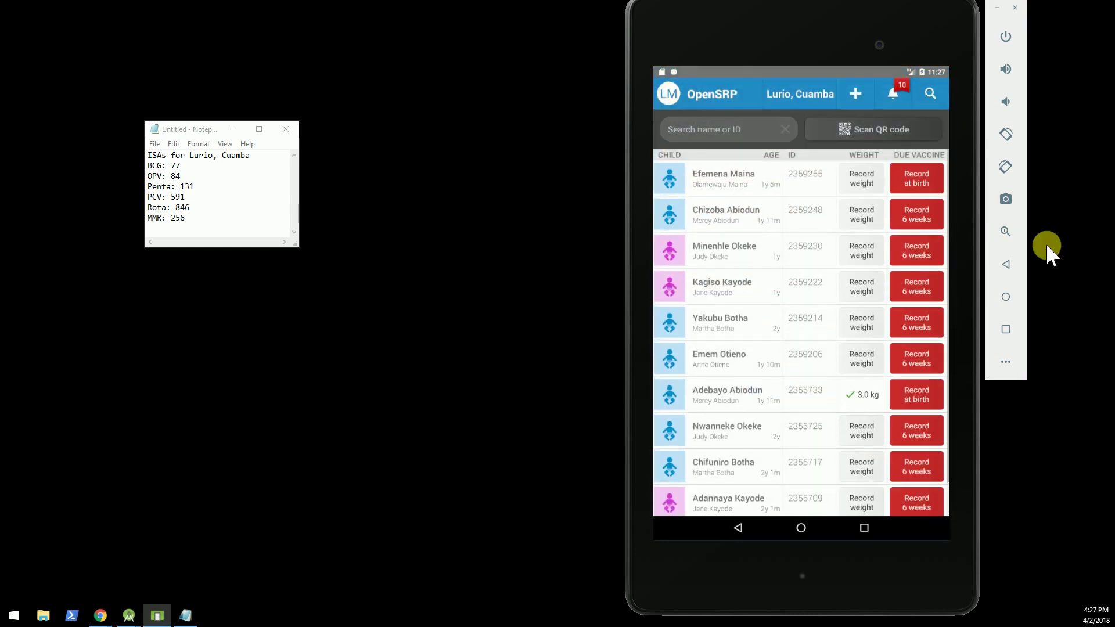
pyautogui.click(668, 95)
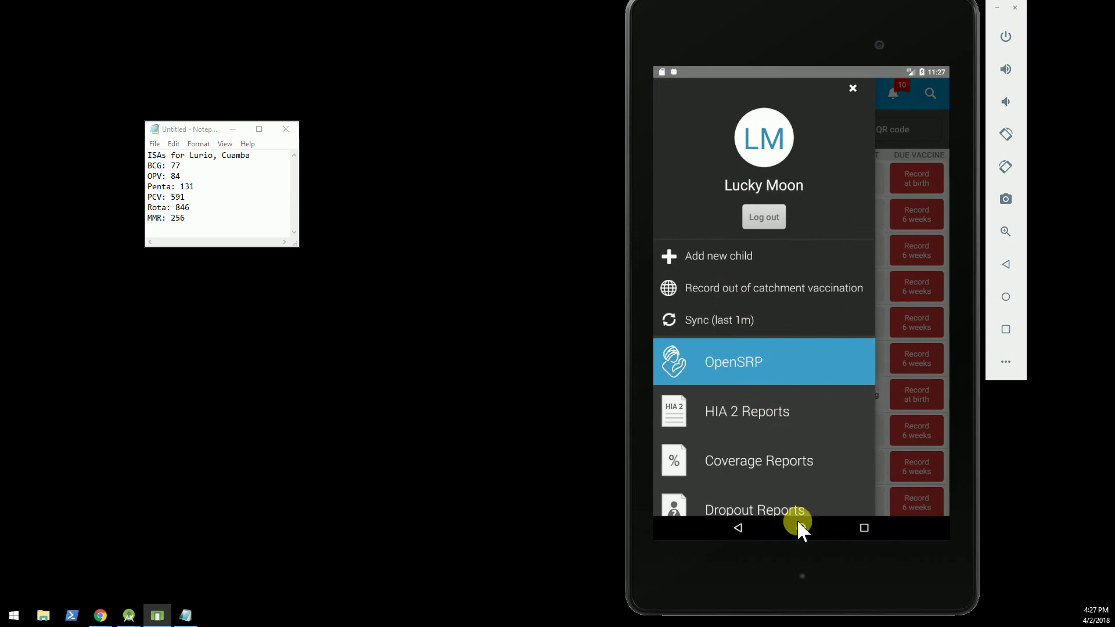
# Go to Stock Control and open the PCV ledger showing 66 vials on hand.
pyautogui.moveTo(783, 475); pyautogui.dragTo(791, 374)
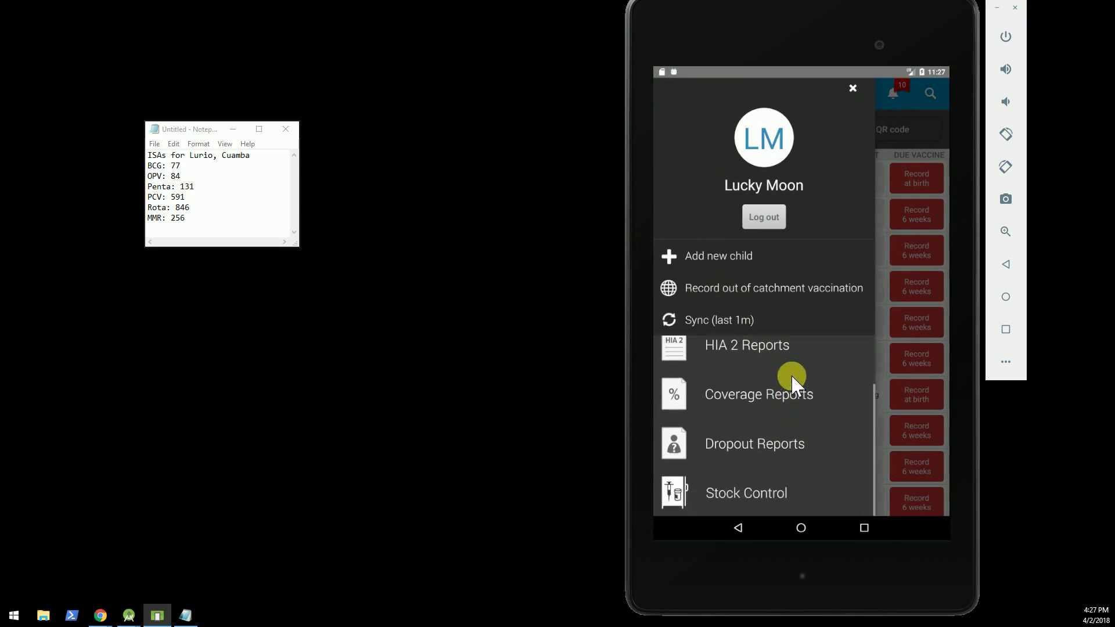
pyautogui.click(756, 491)
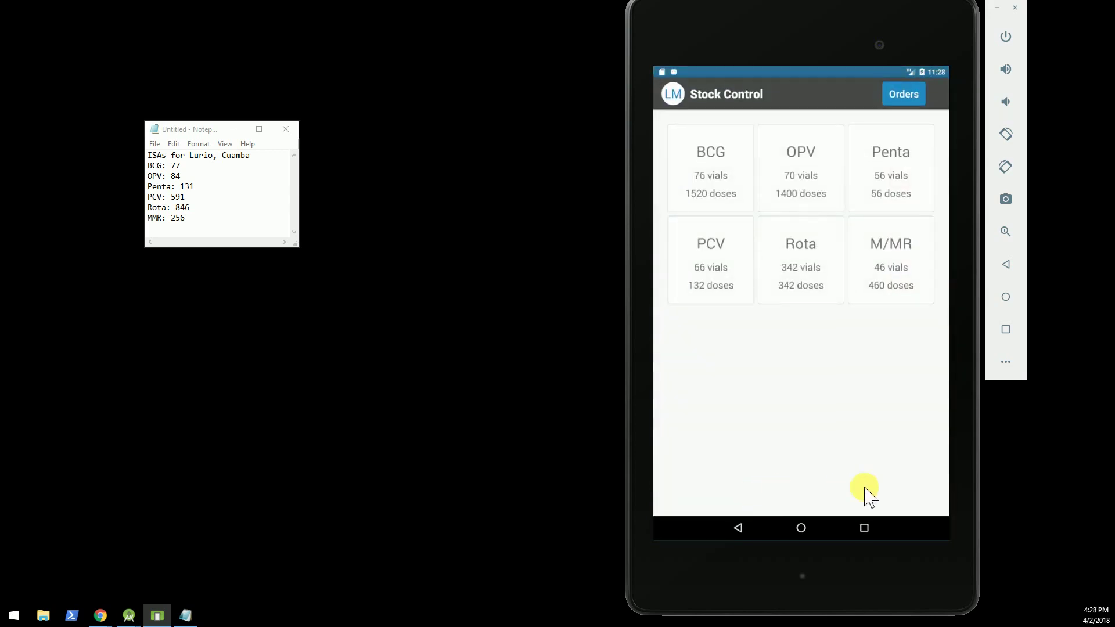
pyautogui.click(720, 250)
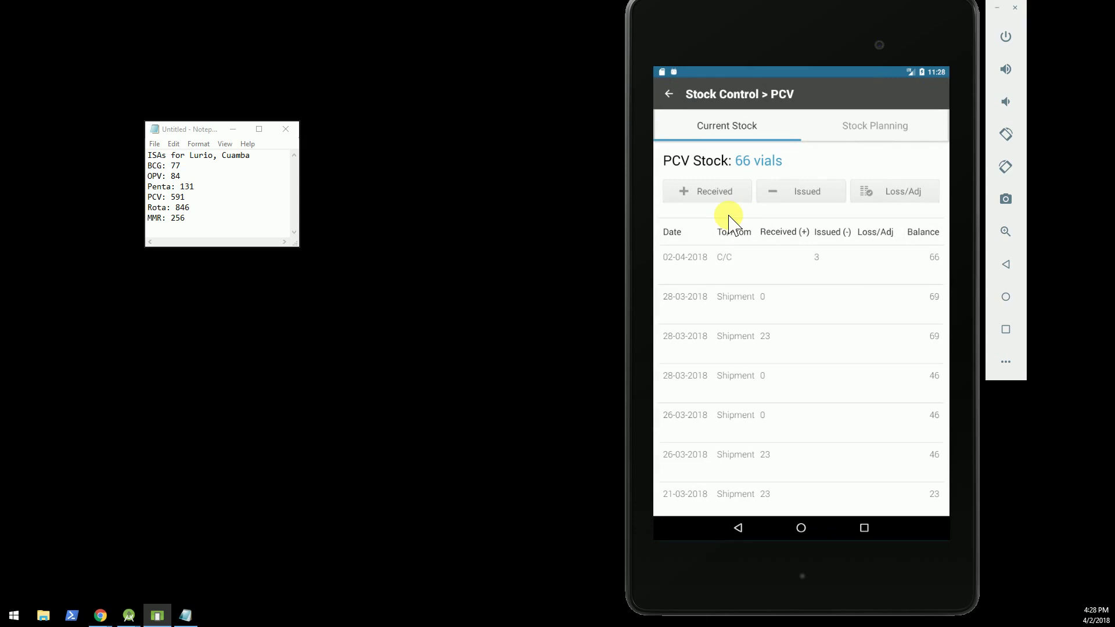
# Save a PCV issue dated 02-04-2018 of 4 vials with 0 wasted vials.
pyautogui.click(788, 196)
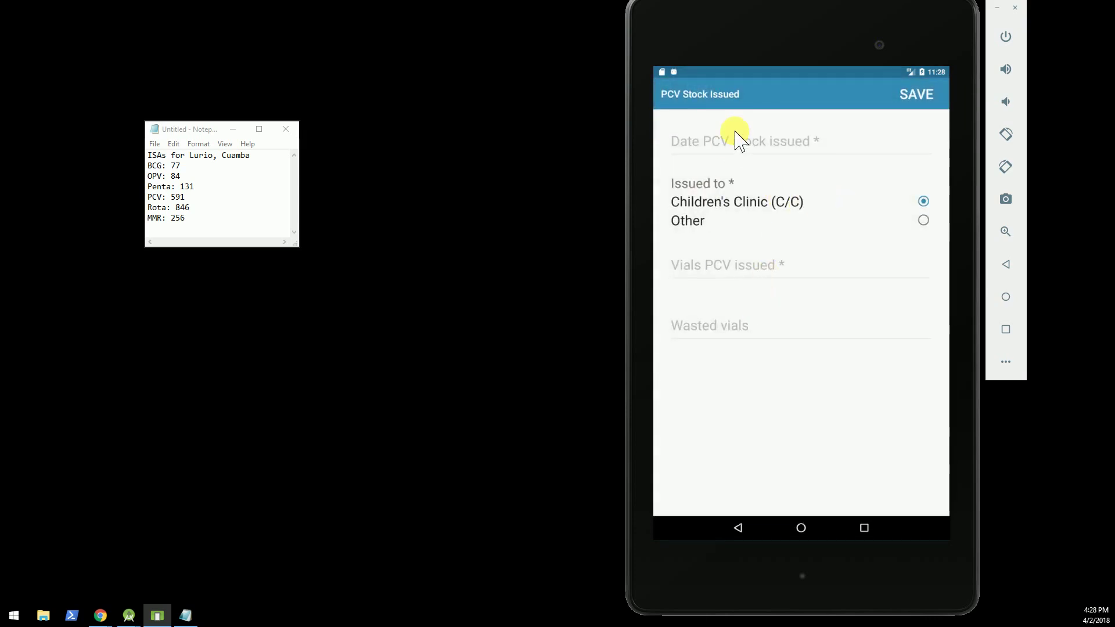
pyautogui.click(736, 146)
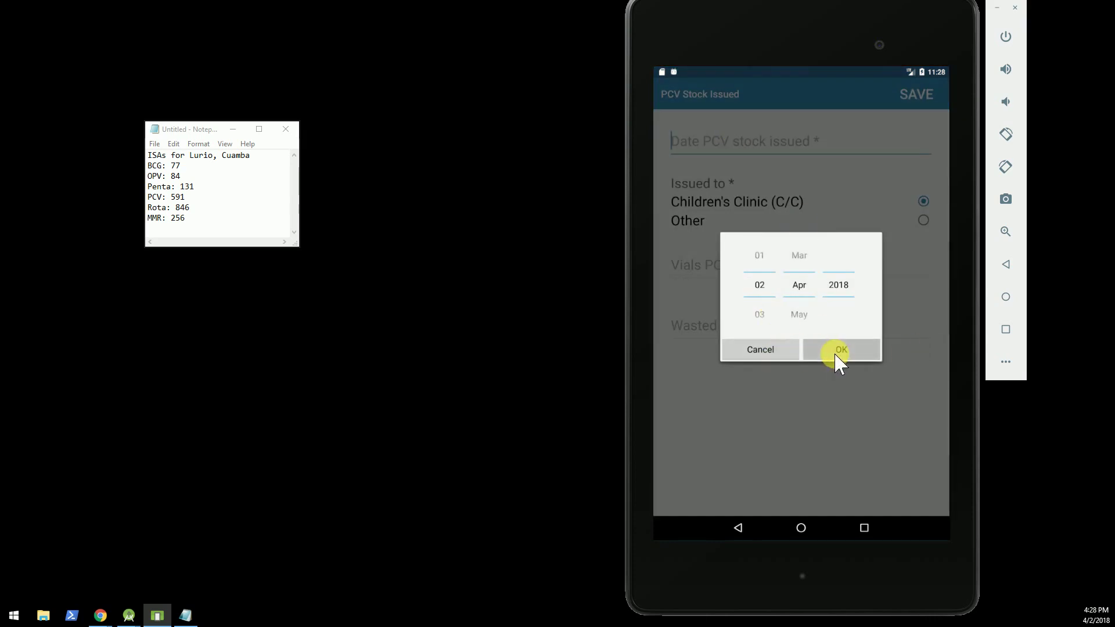
pyautogui.click(838, 354)
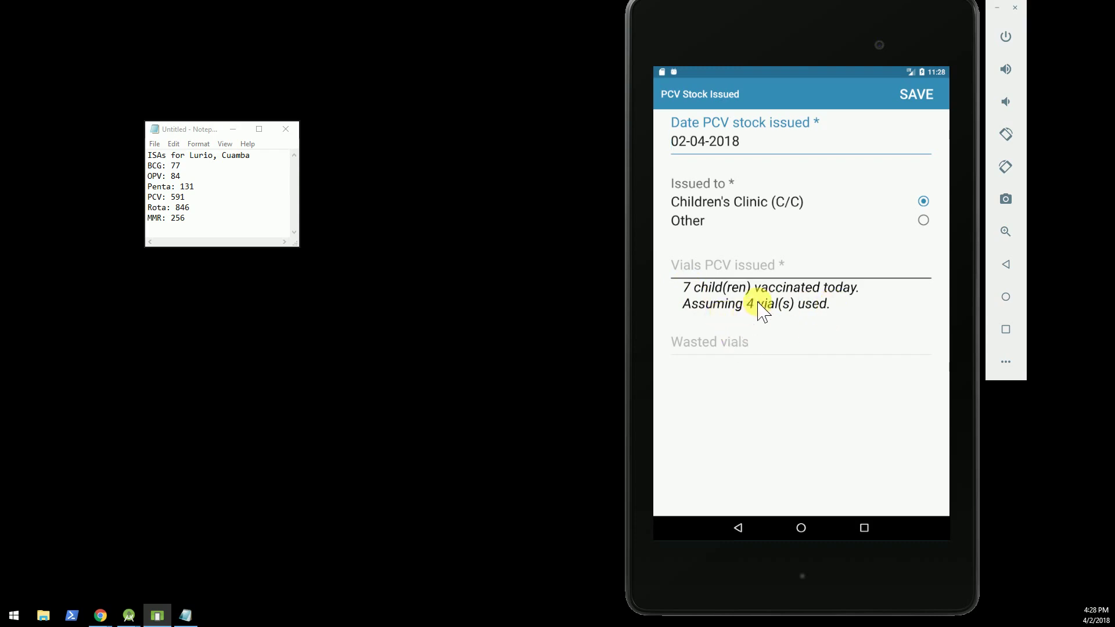
pyautogui.click(747, 268)
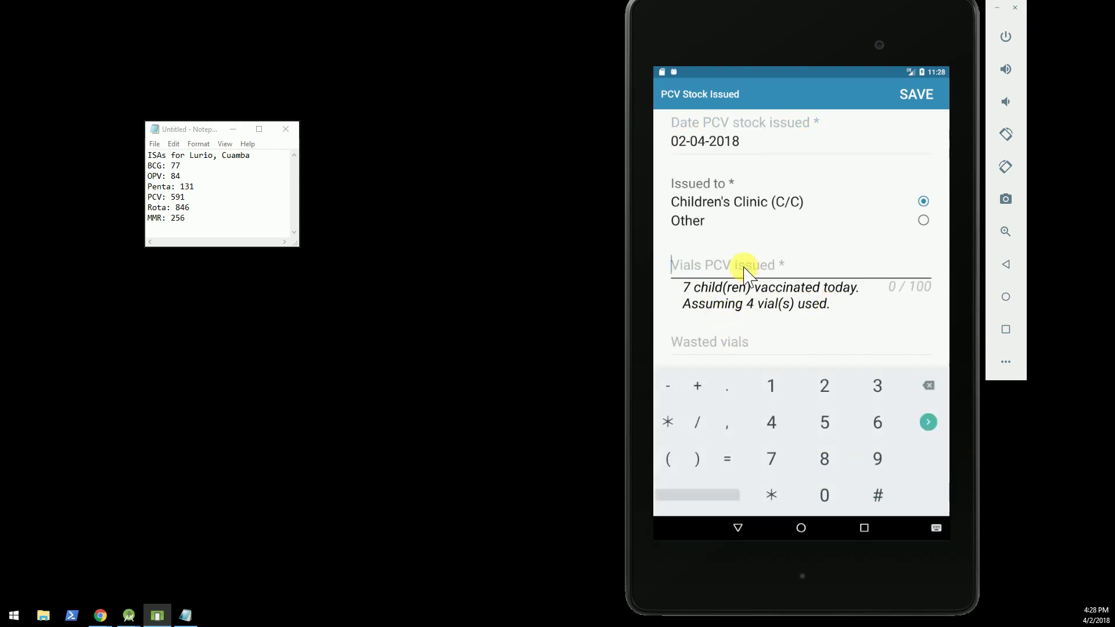
pyautogui.write('4')
pyautogui.click(733, 348)
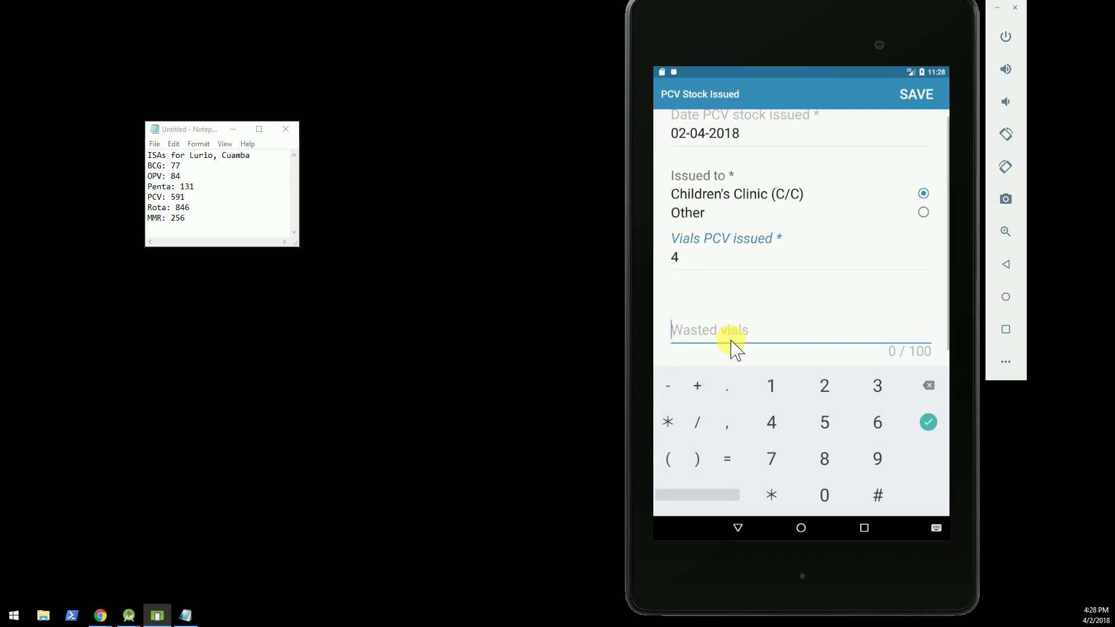
pyautogui.write('0')
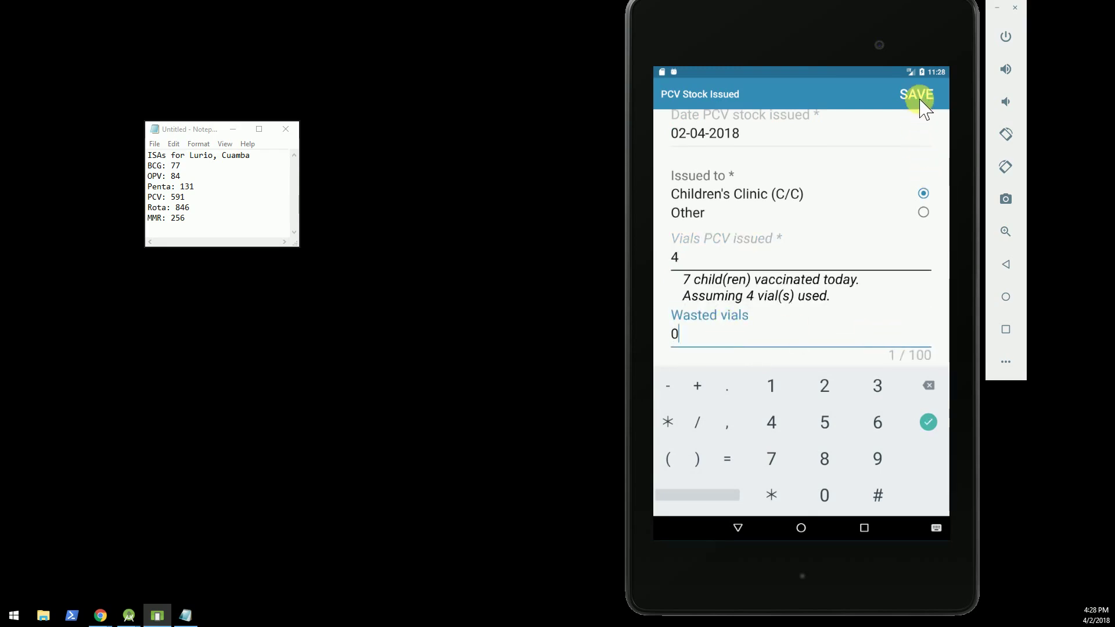
pyautogui.click(899, 104)
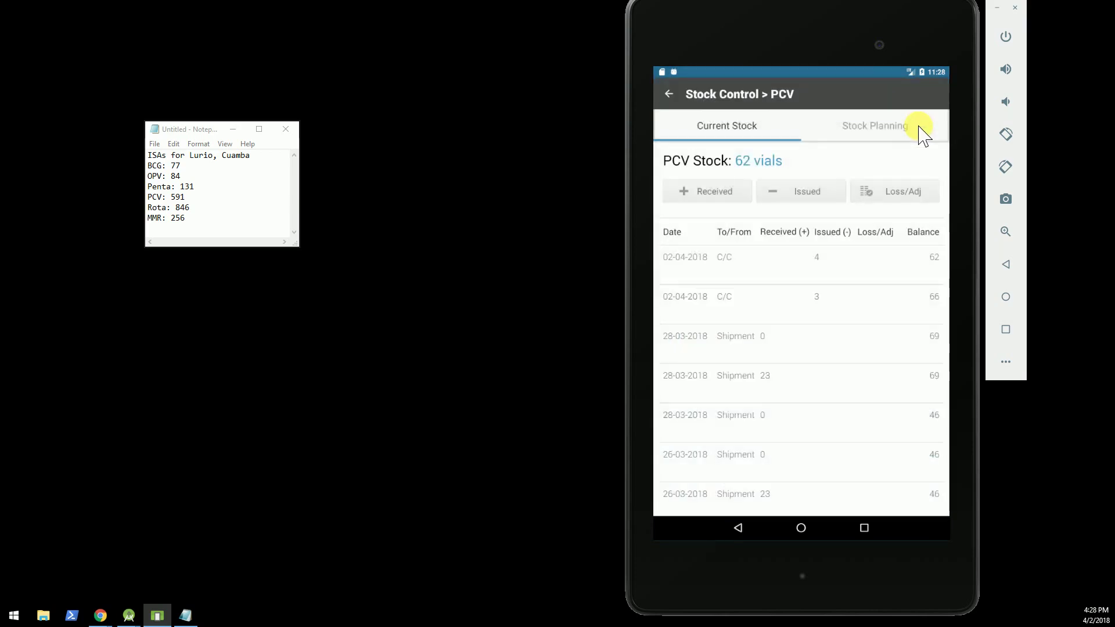
# Go back to the Stock Control overview, where PCV reads 62 vials and 124 doses.
pyautogui.click(669, 95)
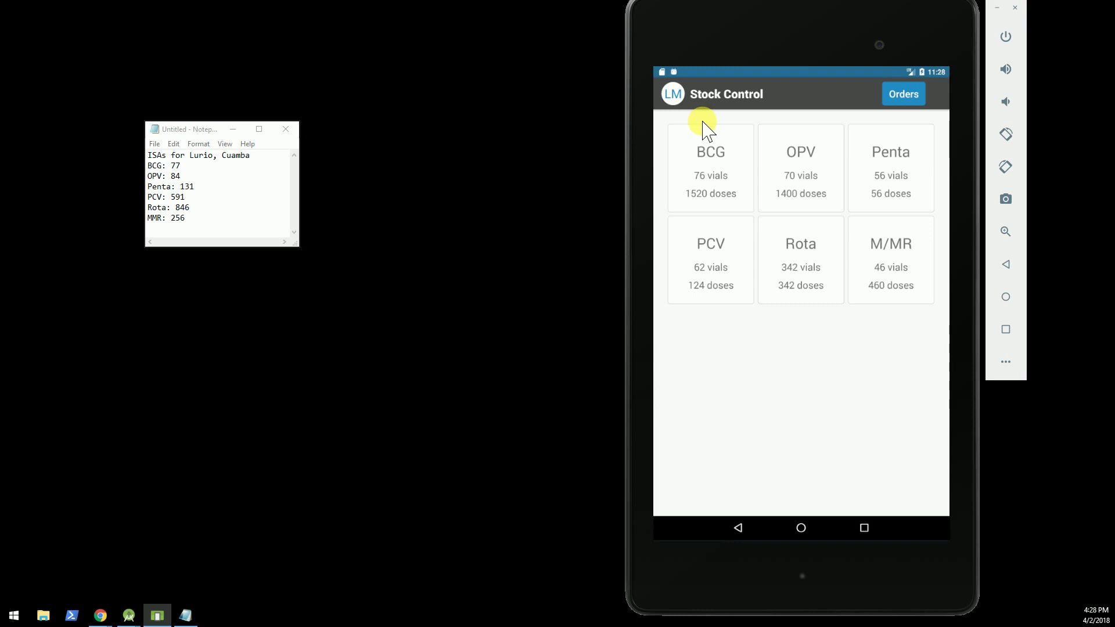
# Create and confirm a new vaccine order dated 2 Apr 2018 from the Orders list.
pyautogui.click(903, 94)
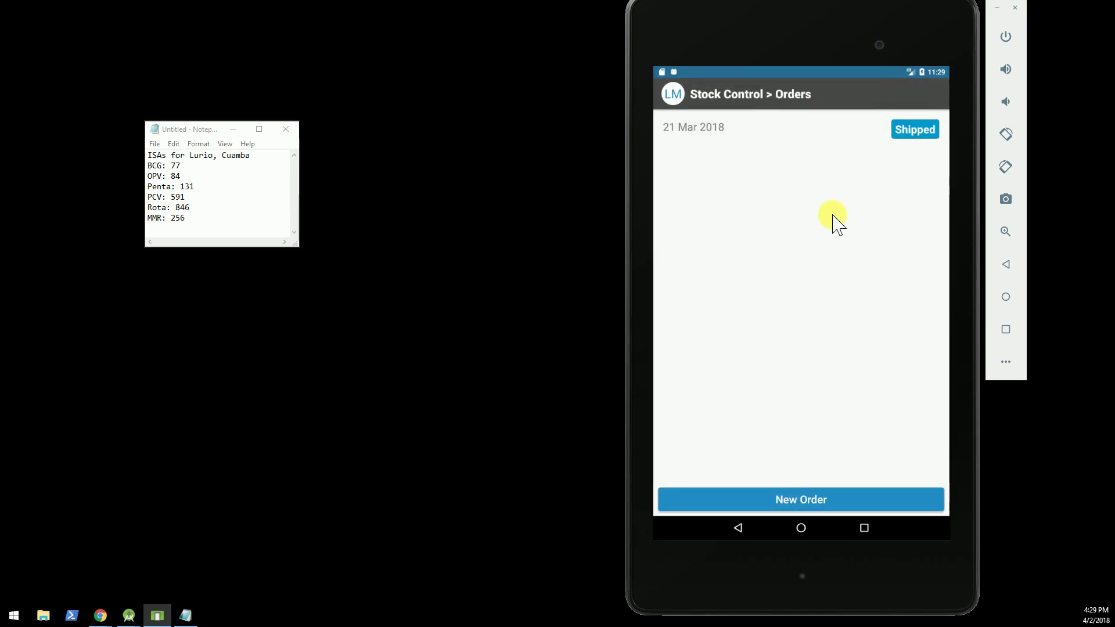
pyautogui.click(796, 502)
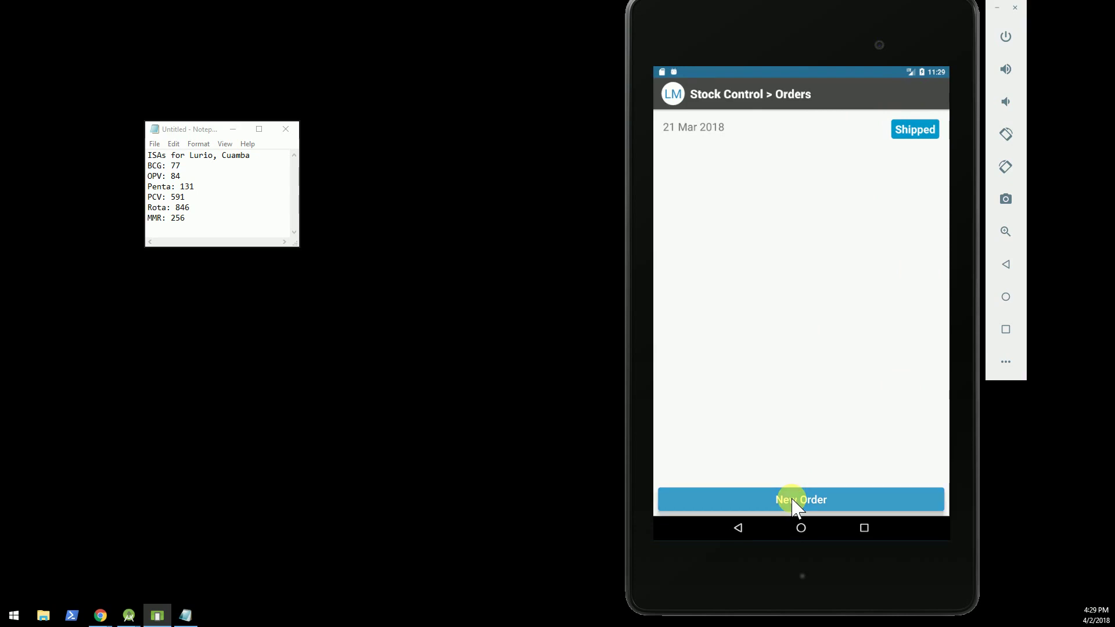
pyautogui.click(907, 323)
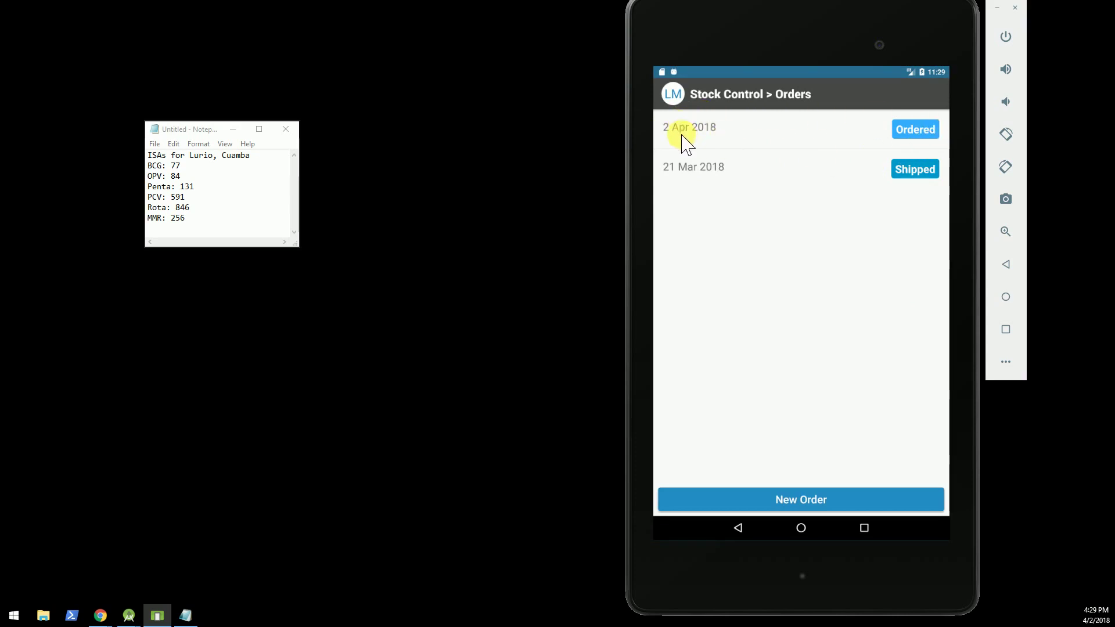
# Return to Stock Control and run a data sync from the navigation drawer.
pyautogui.click(674, 98)
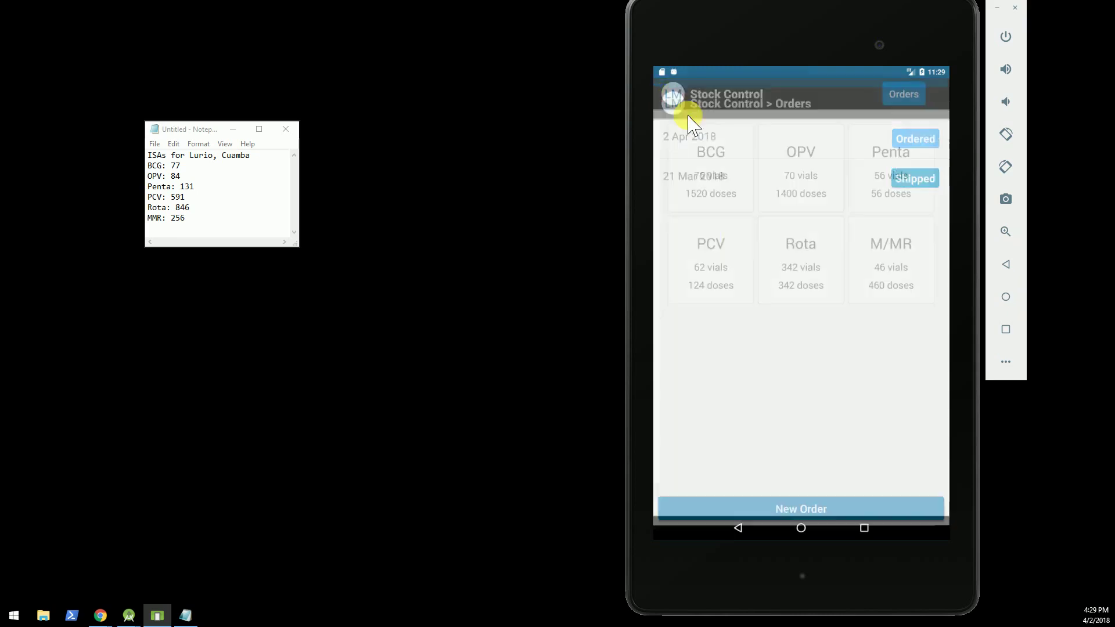
pyautogui.click(670, 100)
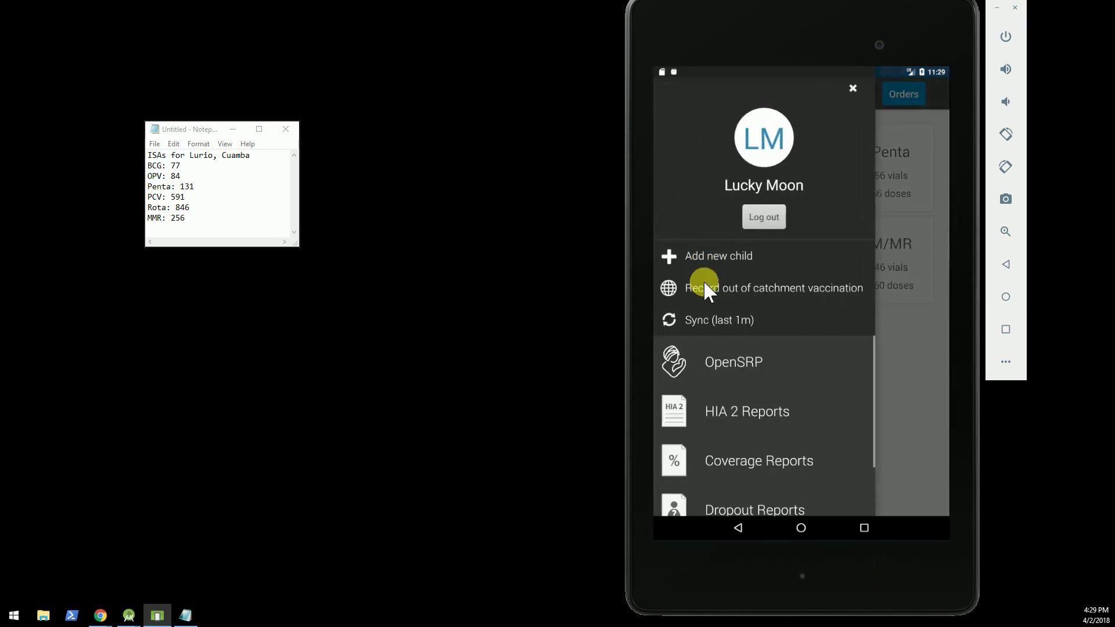
pyautogui.click(710, 316)
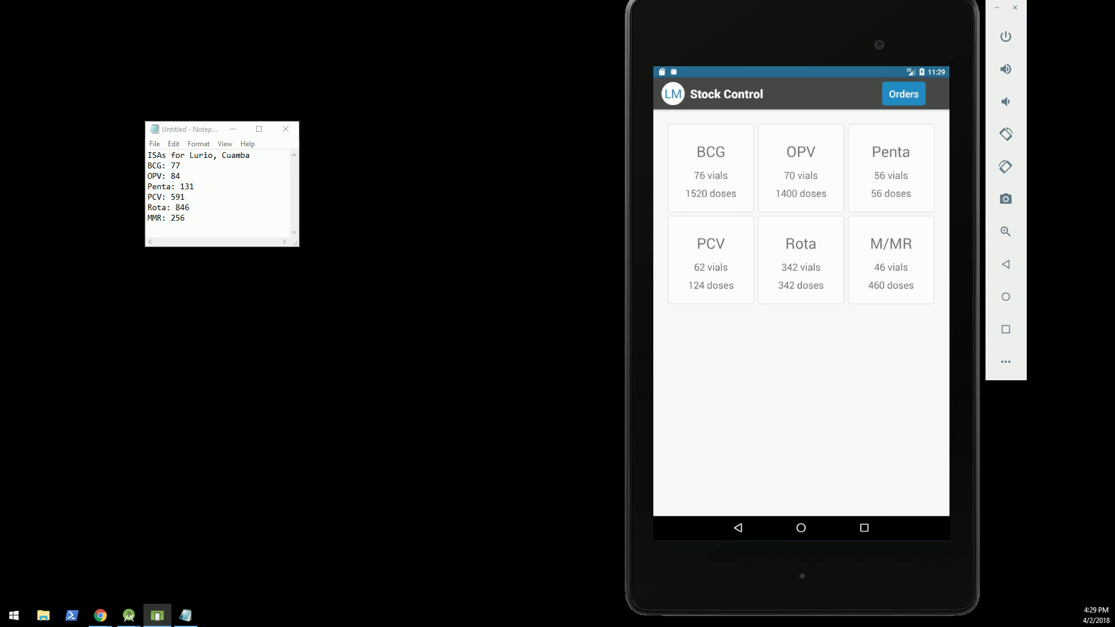
# Switch to OpenLMIS in Chrome and search orders supplied by Depósito Distrital Cuamba.
pyautogui.hotkey('alt', 'Tab')
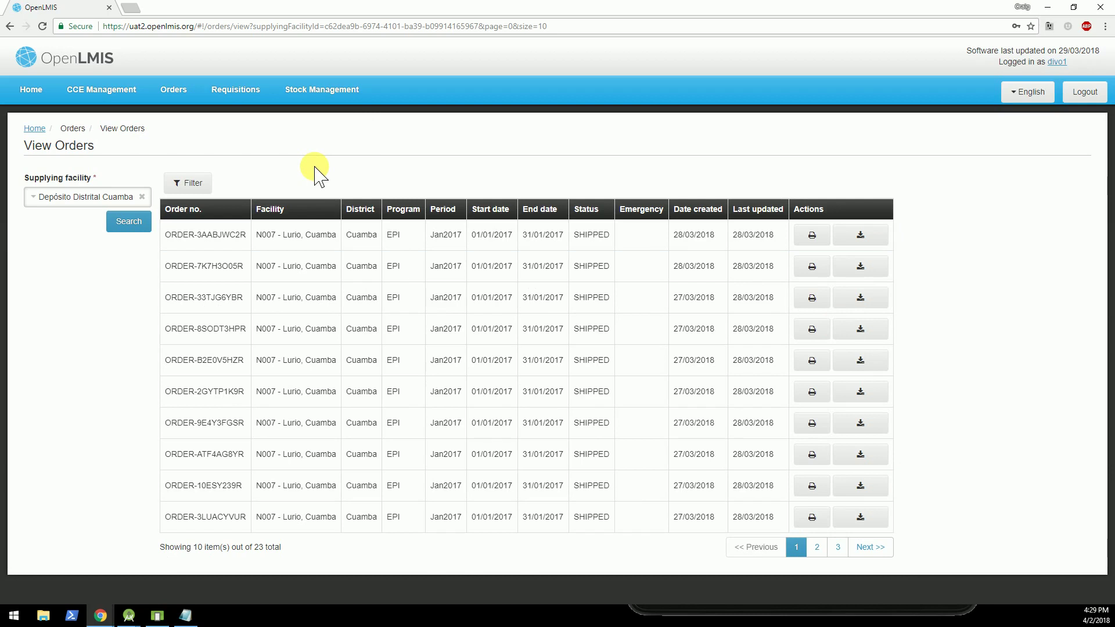
pyautogui.click(139, 224)
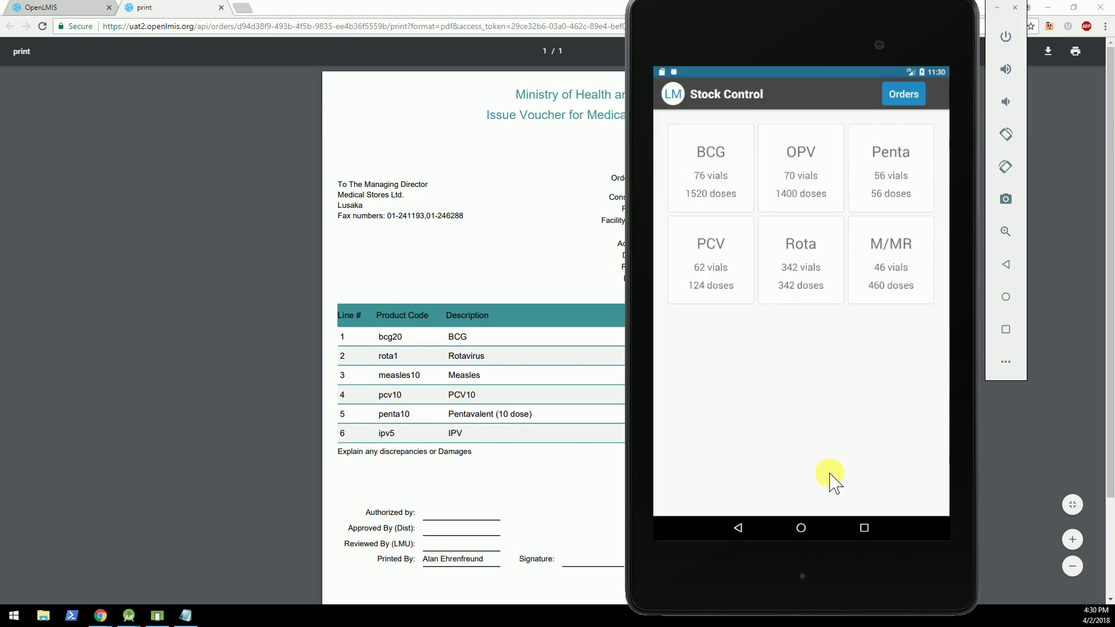
pyautogui.hotkey('alt', 'Tab')
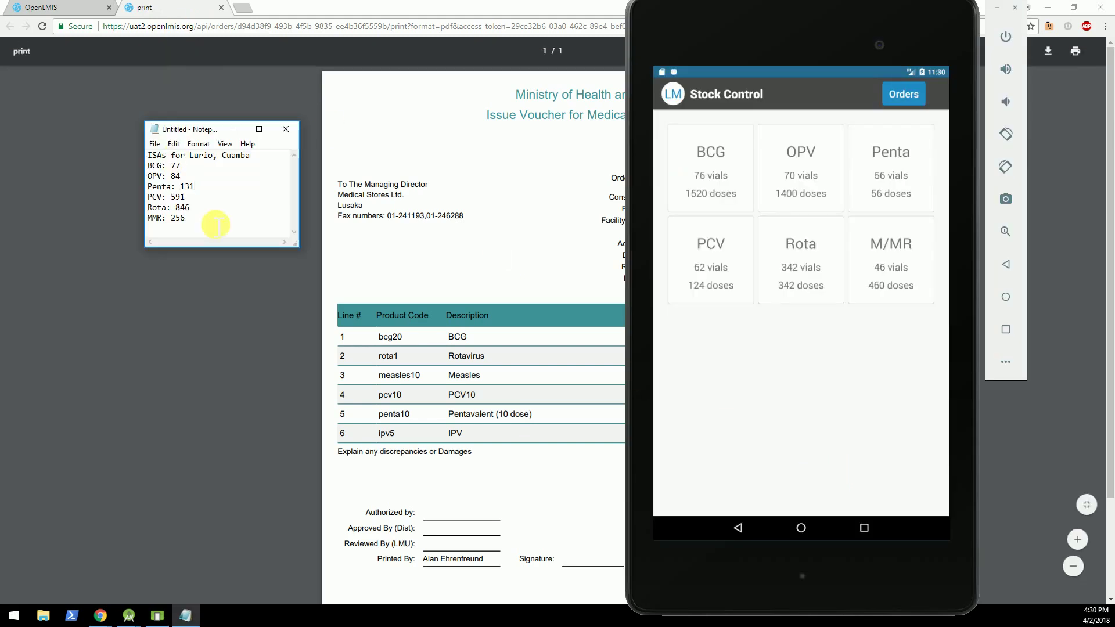
pyautogui.click(193, 183)
pyautogui.moveTo(181, 166); pyautogui.dragTo(148, 166)
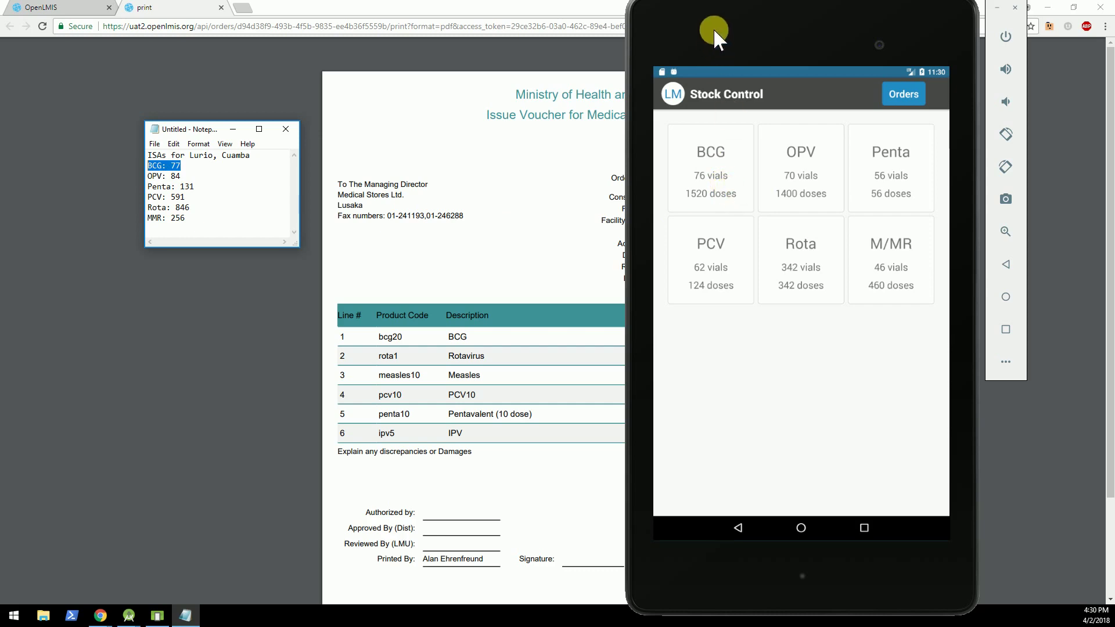
pyautogui.moveTo(703, 5); pyautogui.dragTo(807, 17)
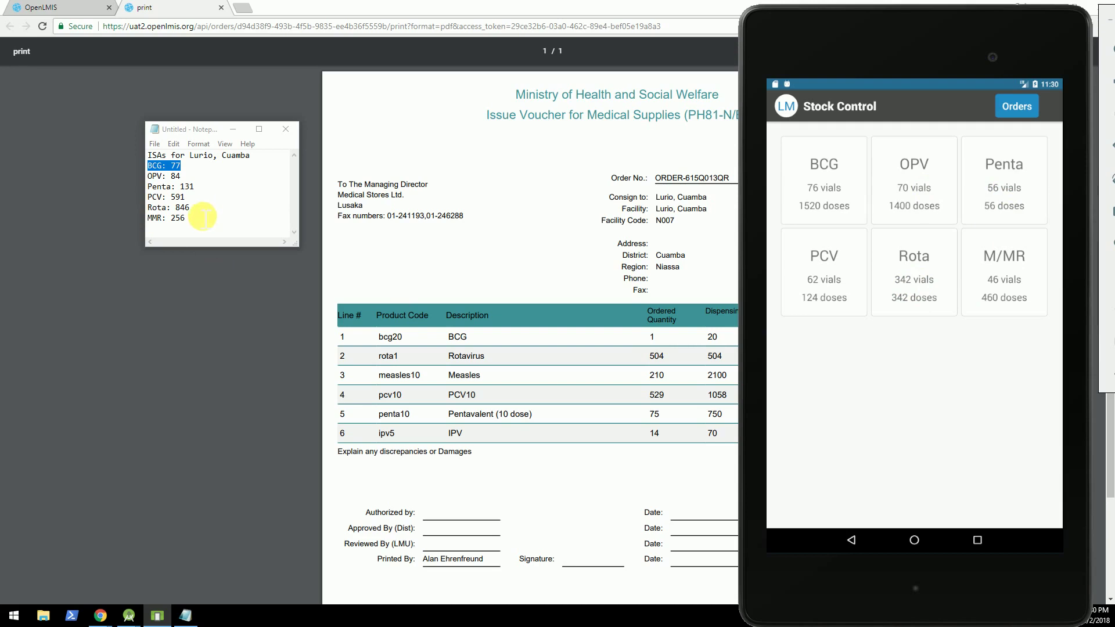
pyautogui.moveTo(200, 208); pyautogui.dragTo(152, 208)
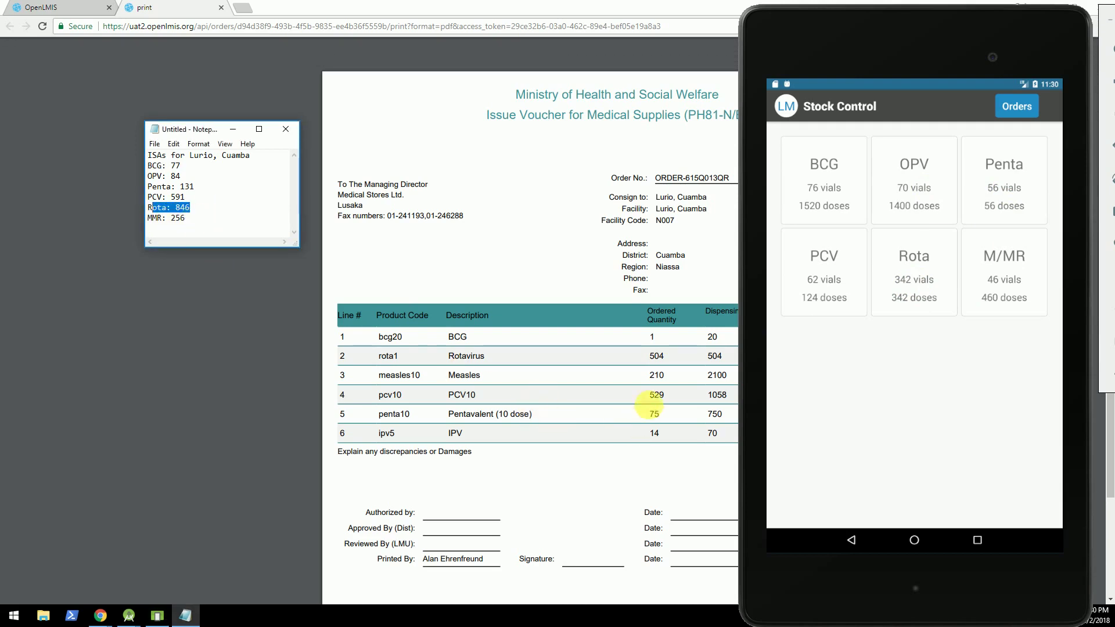
pyautogui.click(669, 374)
pyautogui.doubleClick(656, 356)
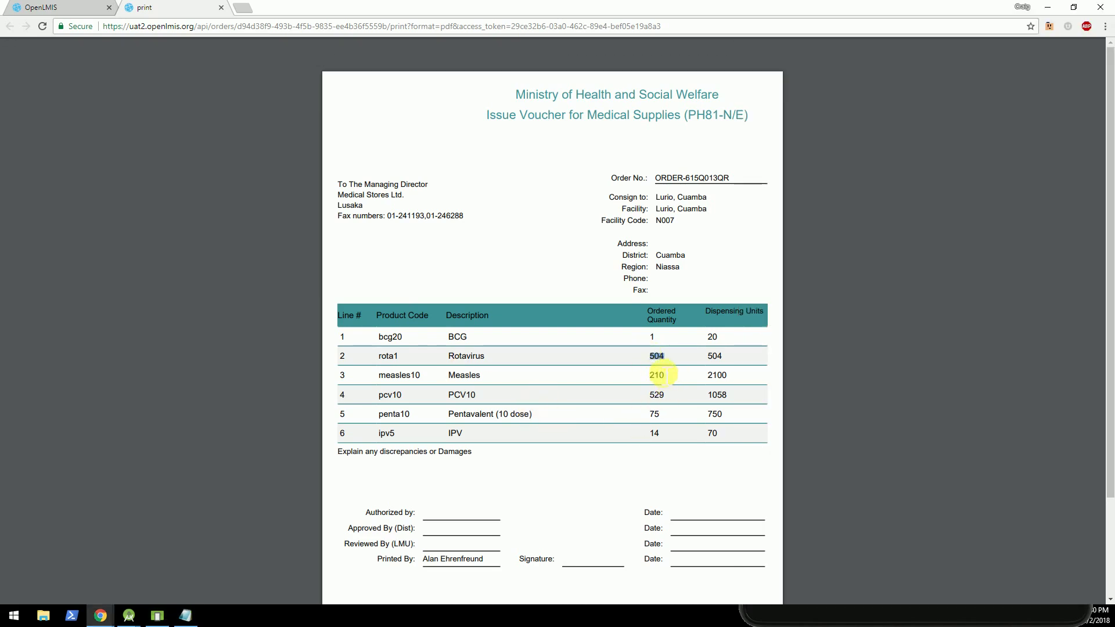
# Close the print view and start fulfilment of ORDER-615Q013QR under Fulfill Orders.
pyautogui.click(222, 7)
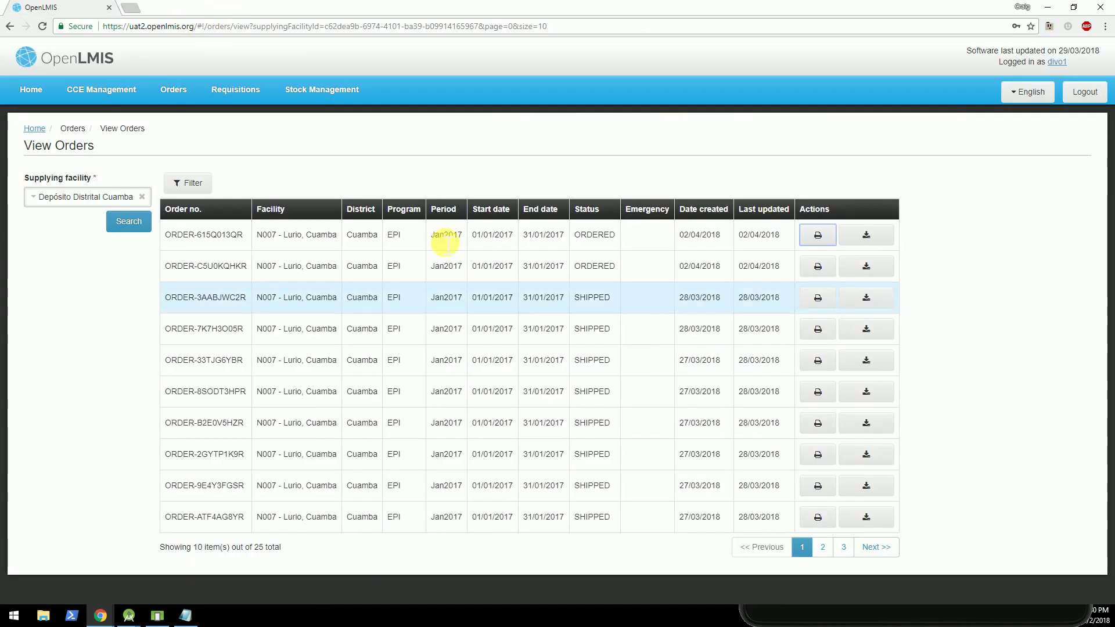
pyautogui.click(185, 113)
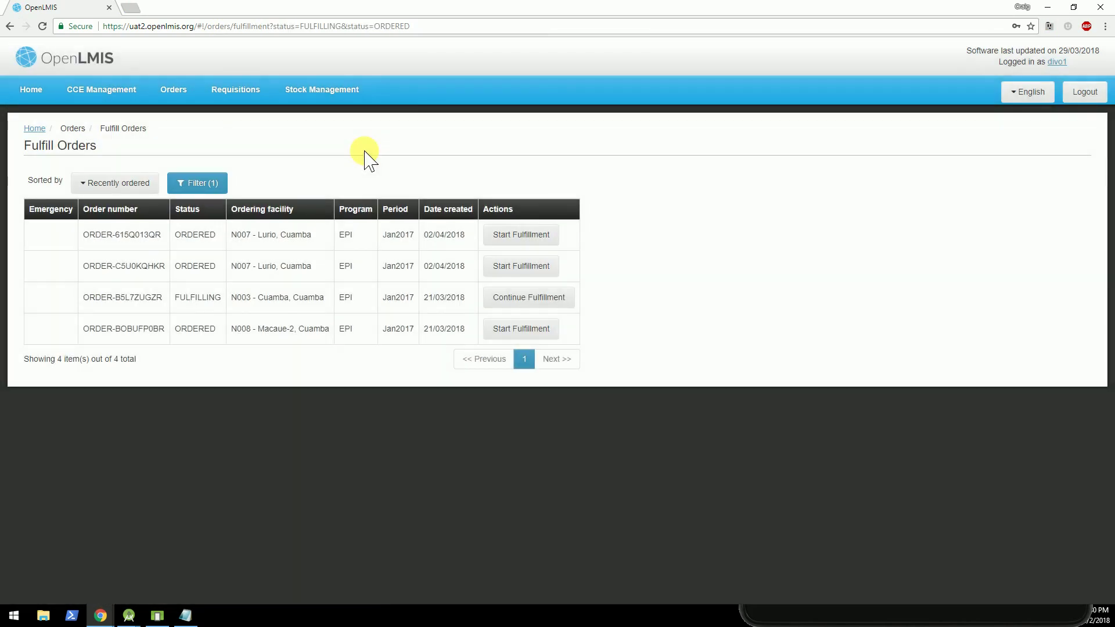
pyautogui.click(517, 234)
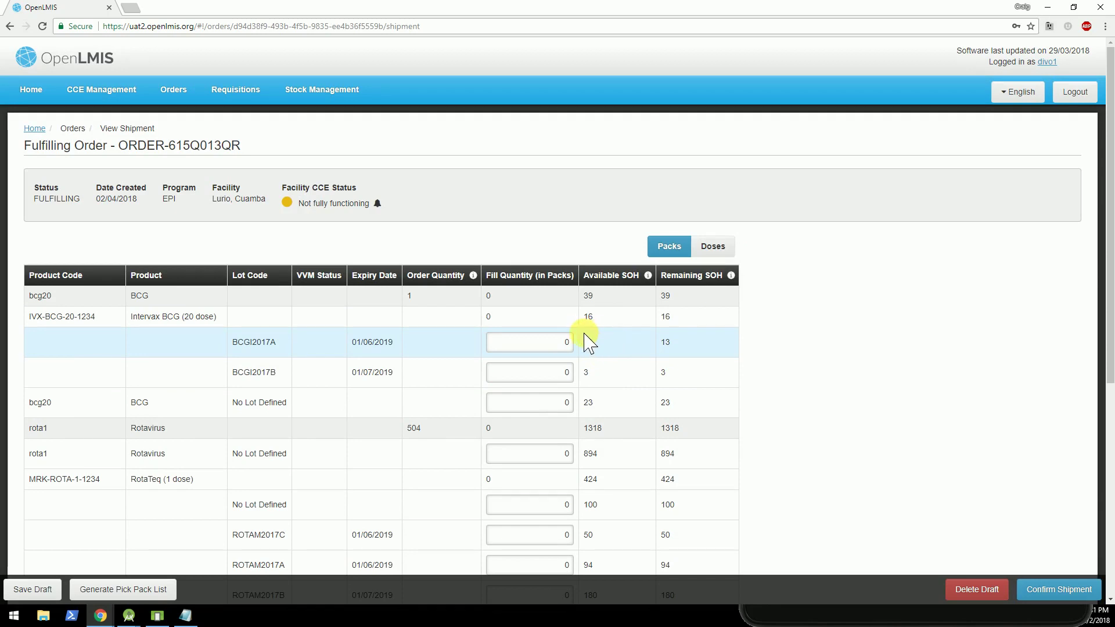
# Enter fill quantities BCG 1, Rotavirus 504 and Measles 15.
pyautogui.click(564, 348)
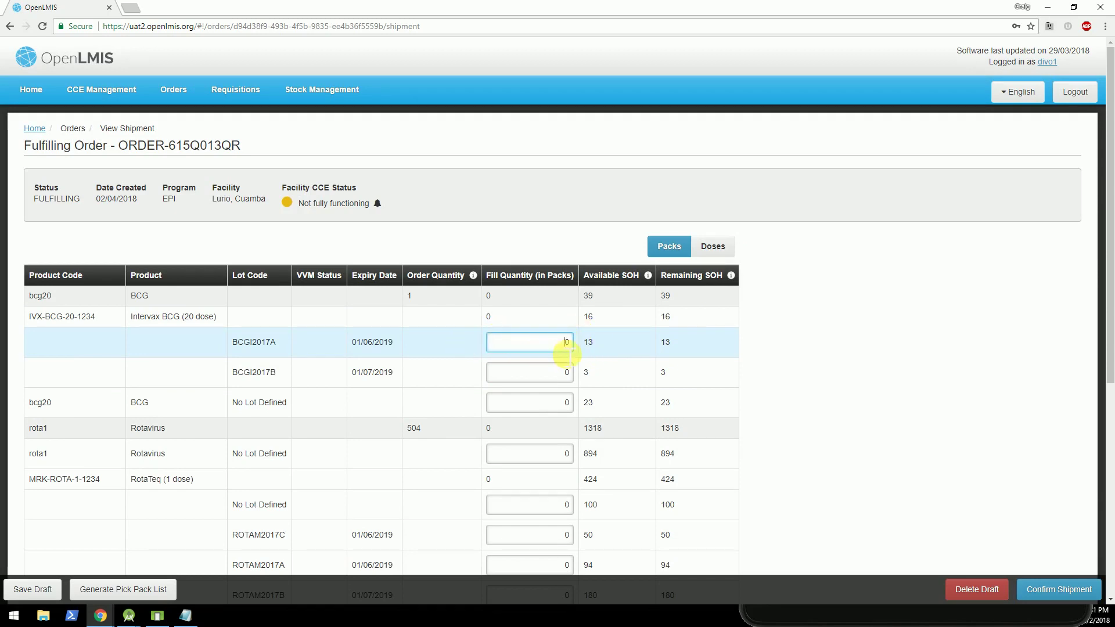
pyautogui.write('1')
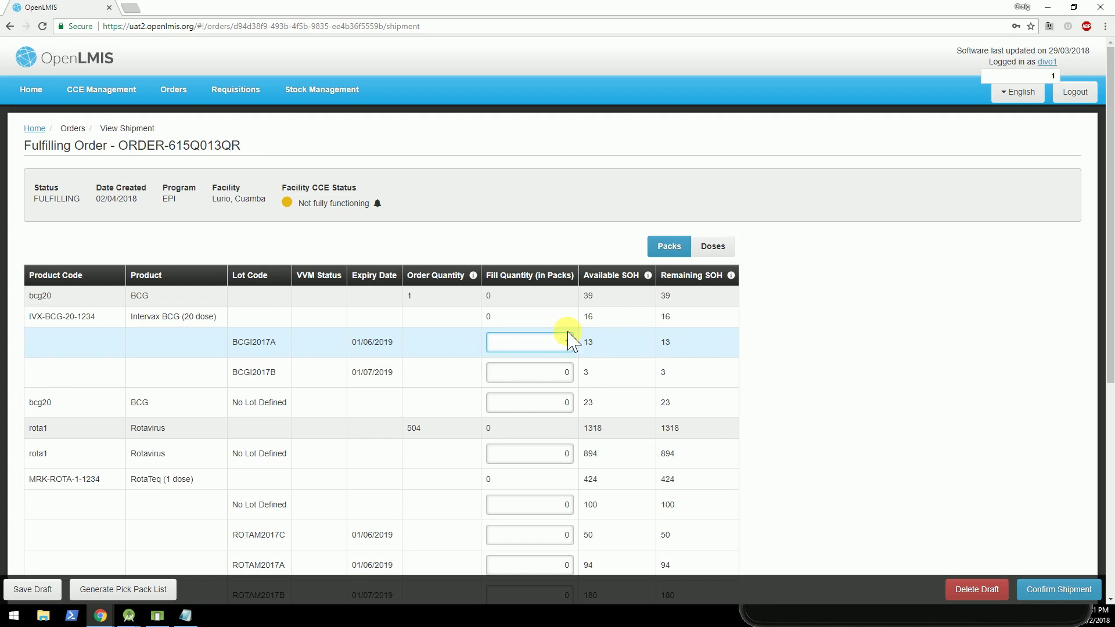
pyautogui.scroll(-2, 698, 423)
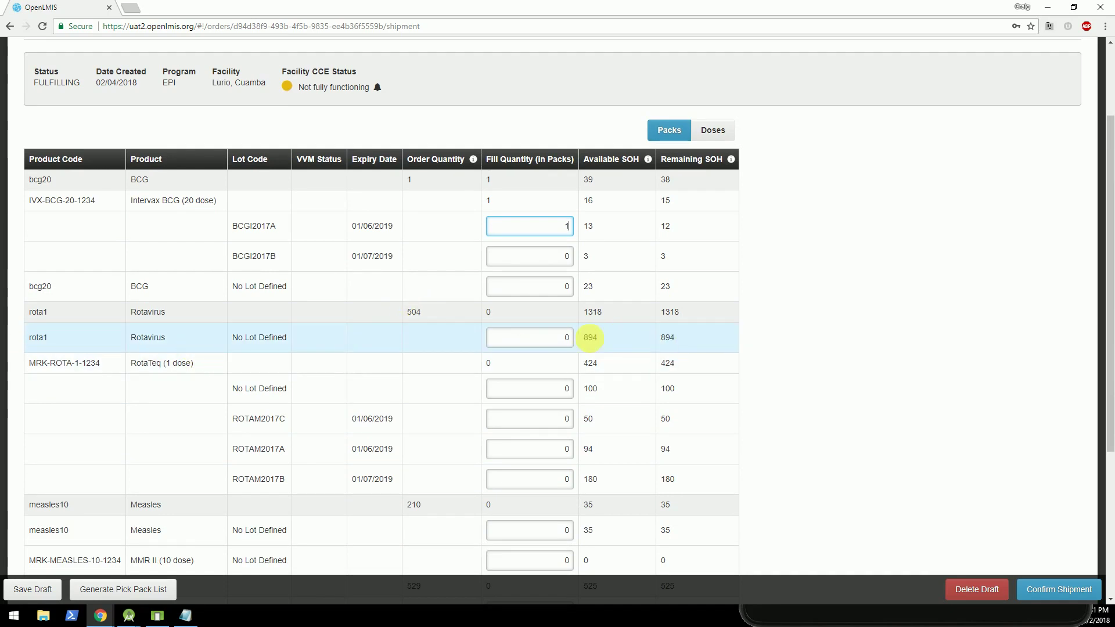
pyautogui.click(564, 341)
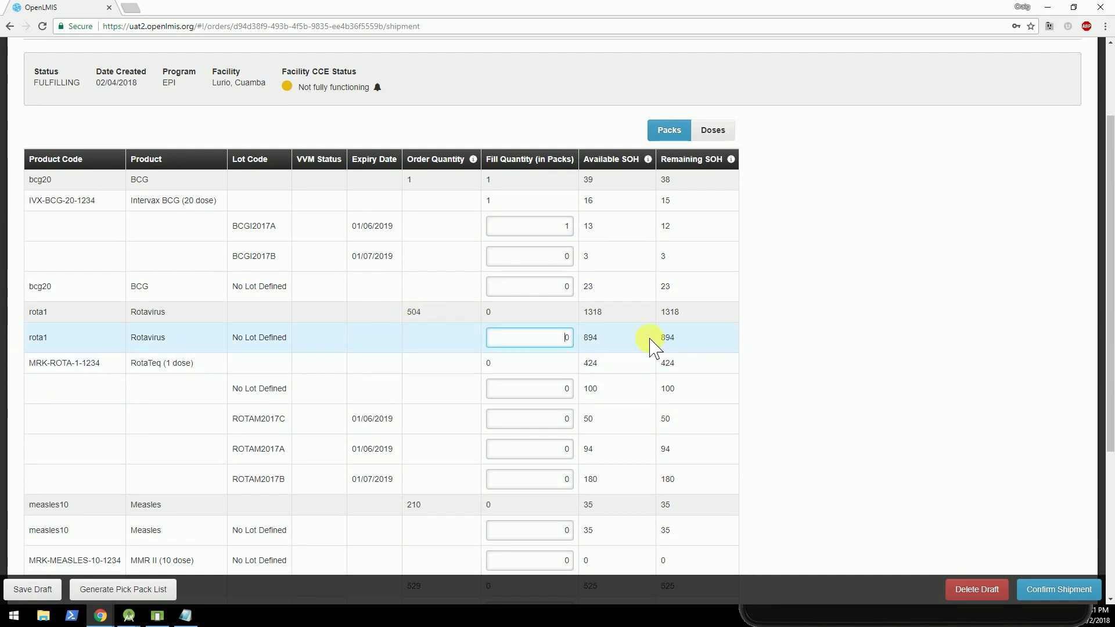
pyautogui.write('504')
pyautogui.scroll(-3, 616, 374)
pyautogui.scroll(-1, 613, 386)
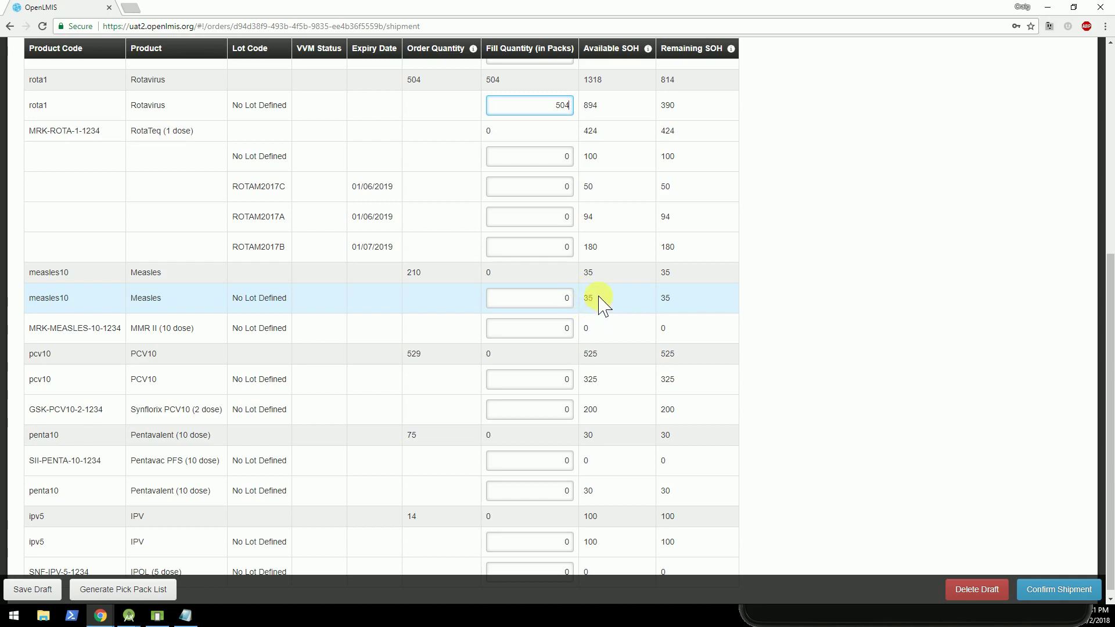
pyautogui.click(567, 302)
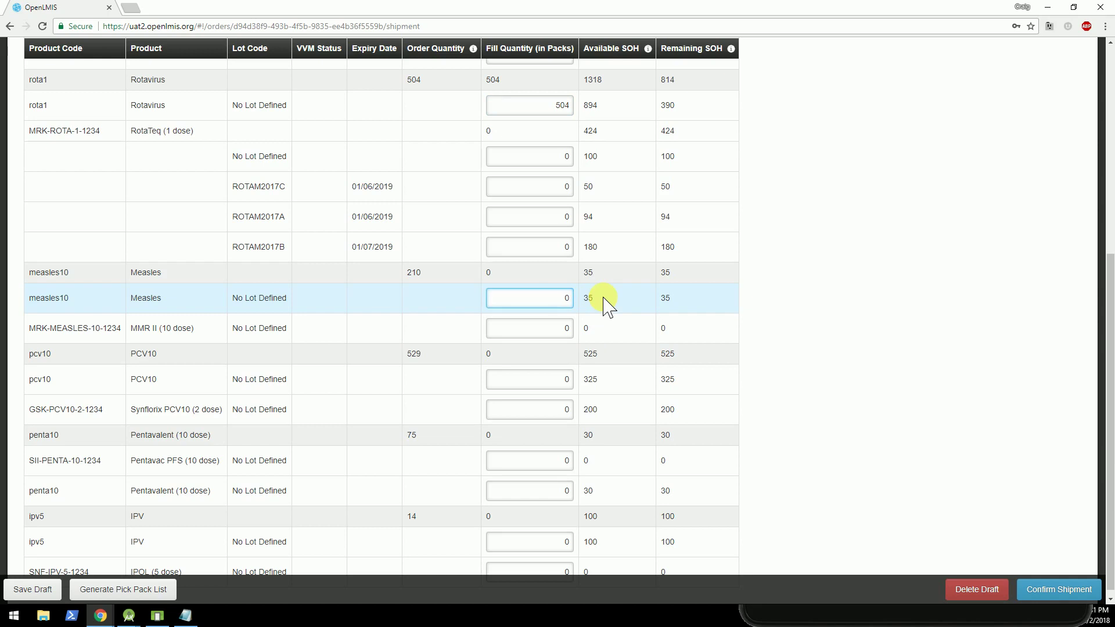
pyautogui.write('15')
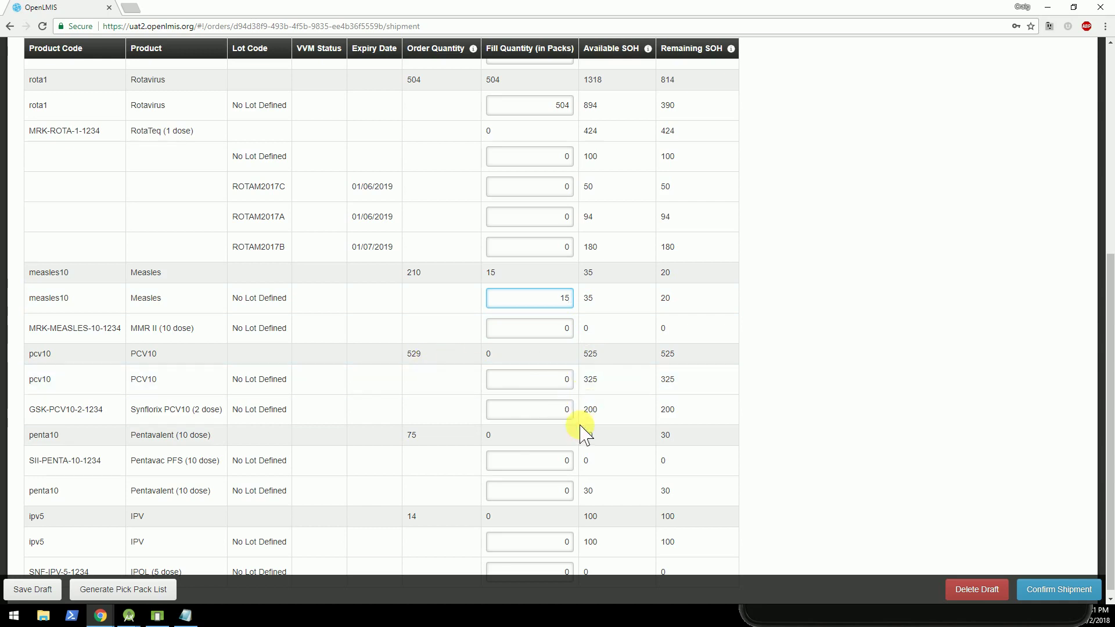
# Enter PCV10 300, Pentavalent 15 and IPV 14, then request shipment confirmation.
pyautogui.click(566, 384)
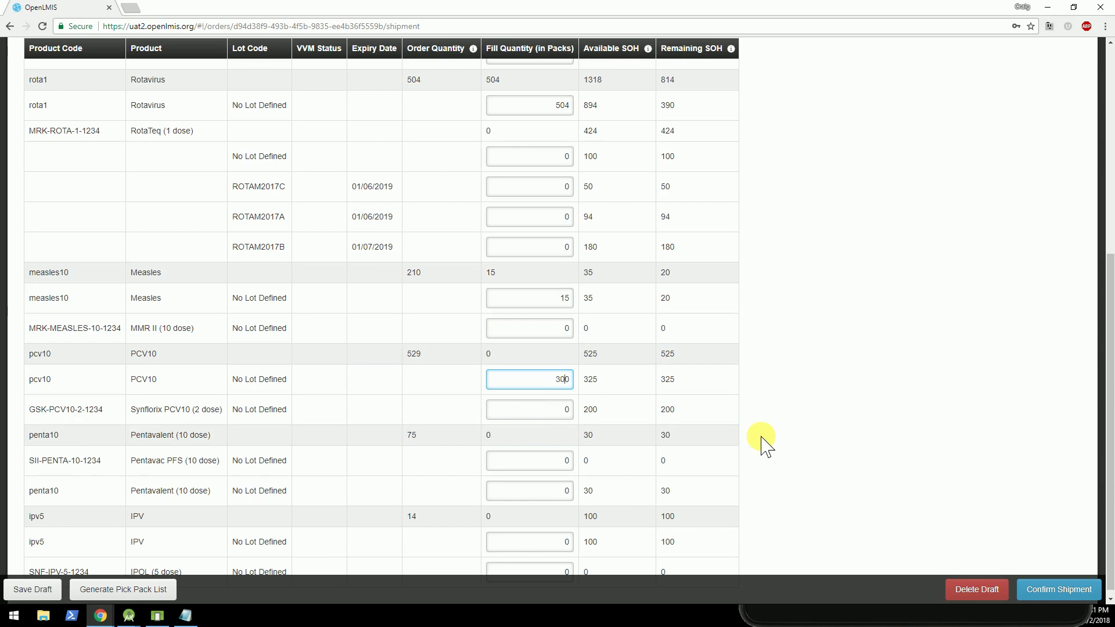
pyautogui.scroll(-1, 726, 462)
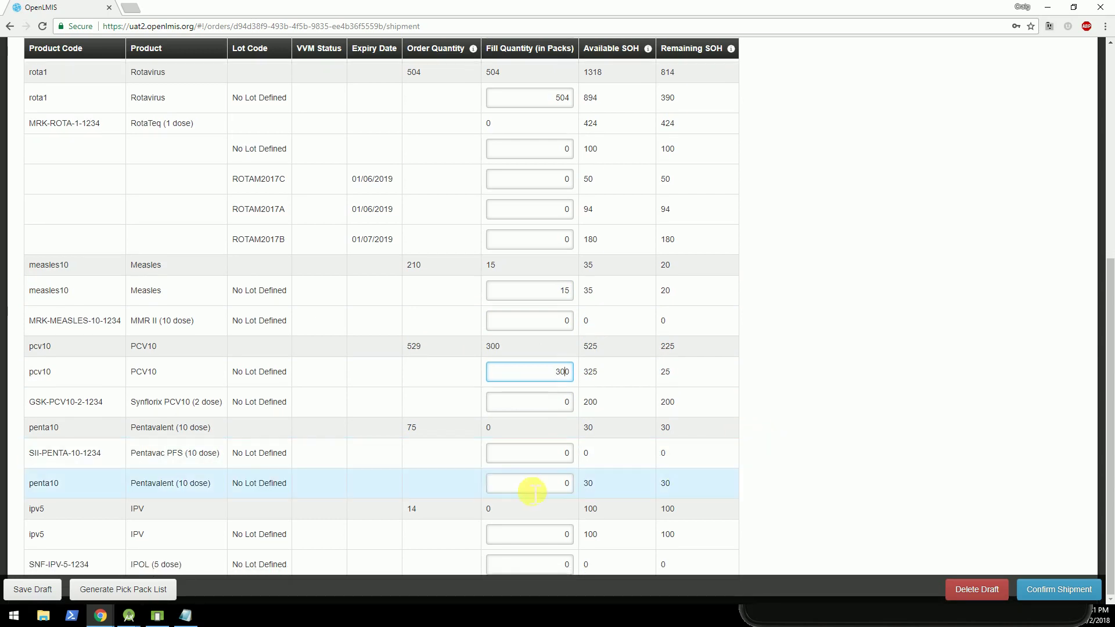
pyautogui.click(567, 492)
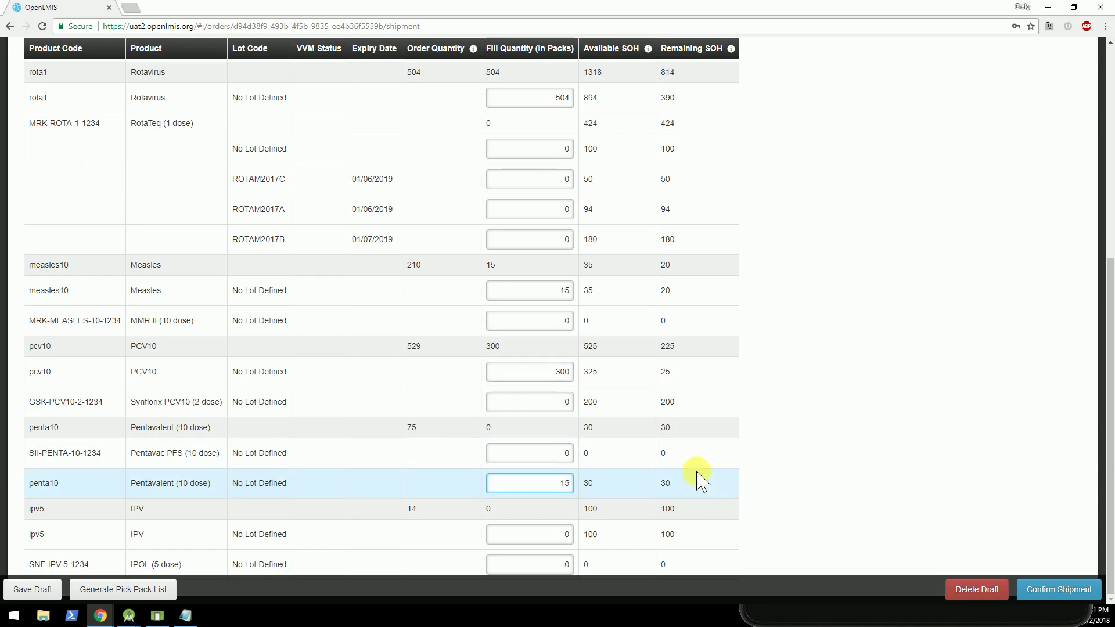
pyautogui.click(566, 534)
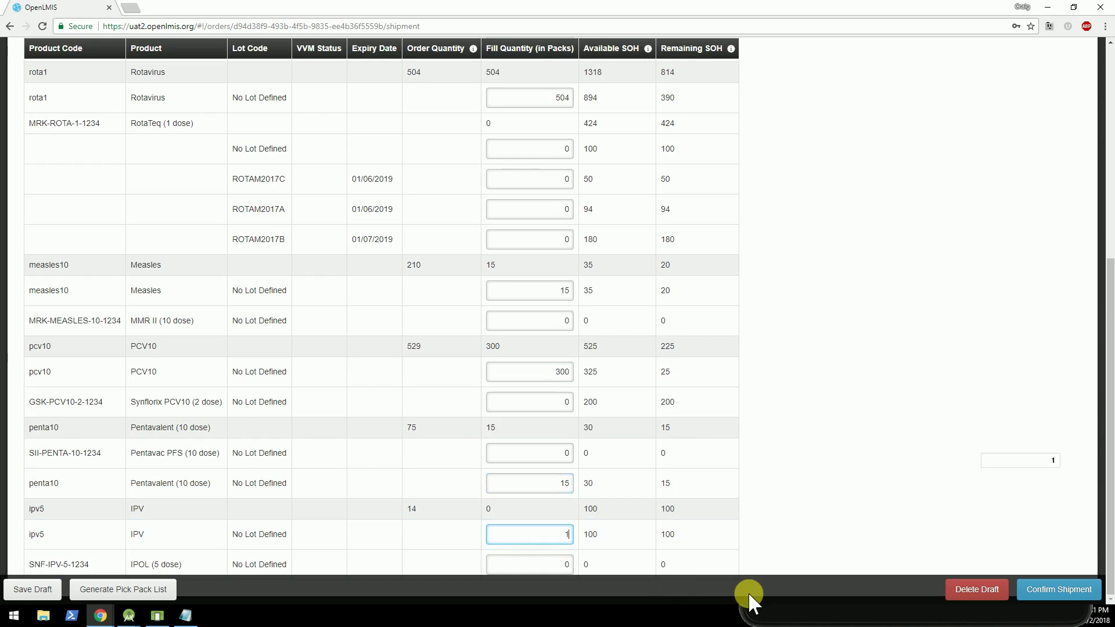
pyautogui.write('14')
pyautogui.click(1064, 593)
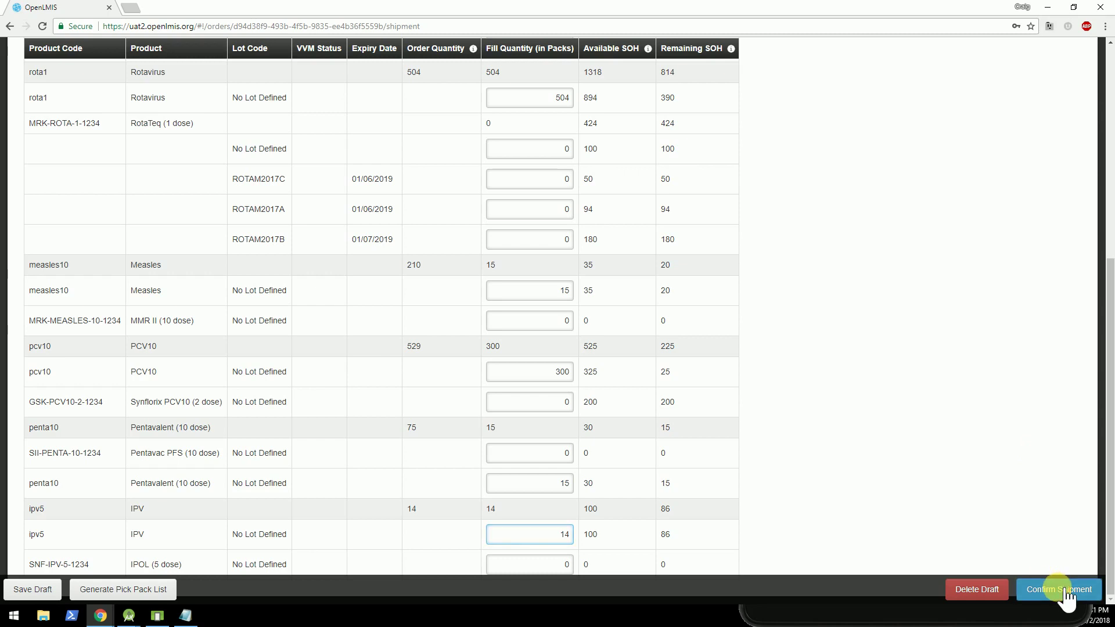
# Confirm the shipment and verify ORDER-615Q013QR reads SHIPPED under Depósito Distrital Cuamba orders.
pyautogui.click(669, 108)
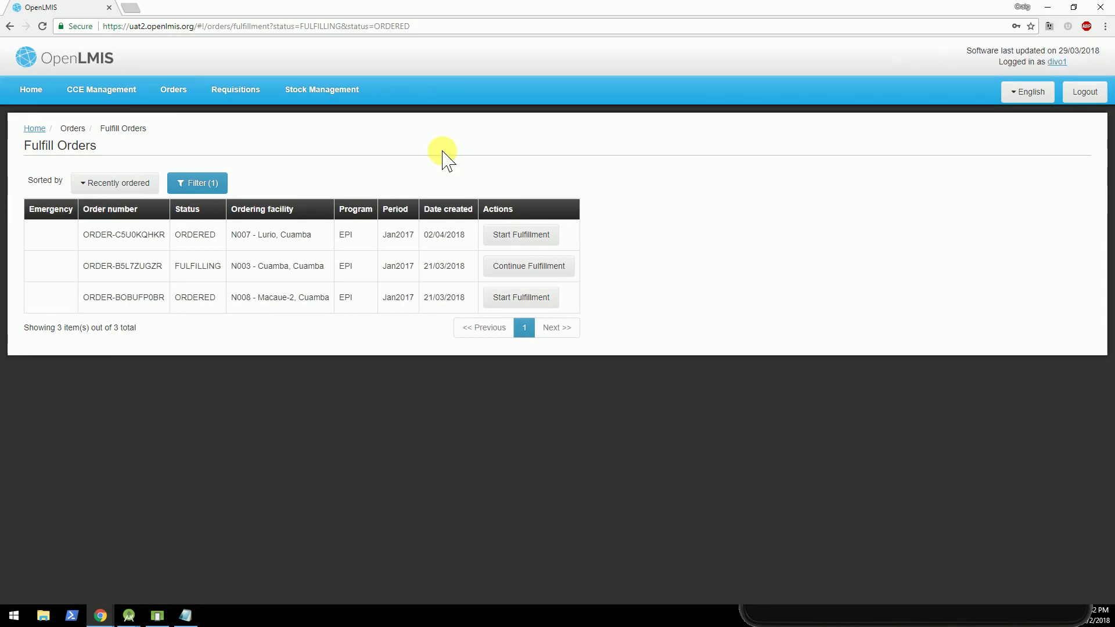
pyautogui.click(176, 100)
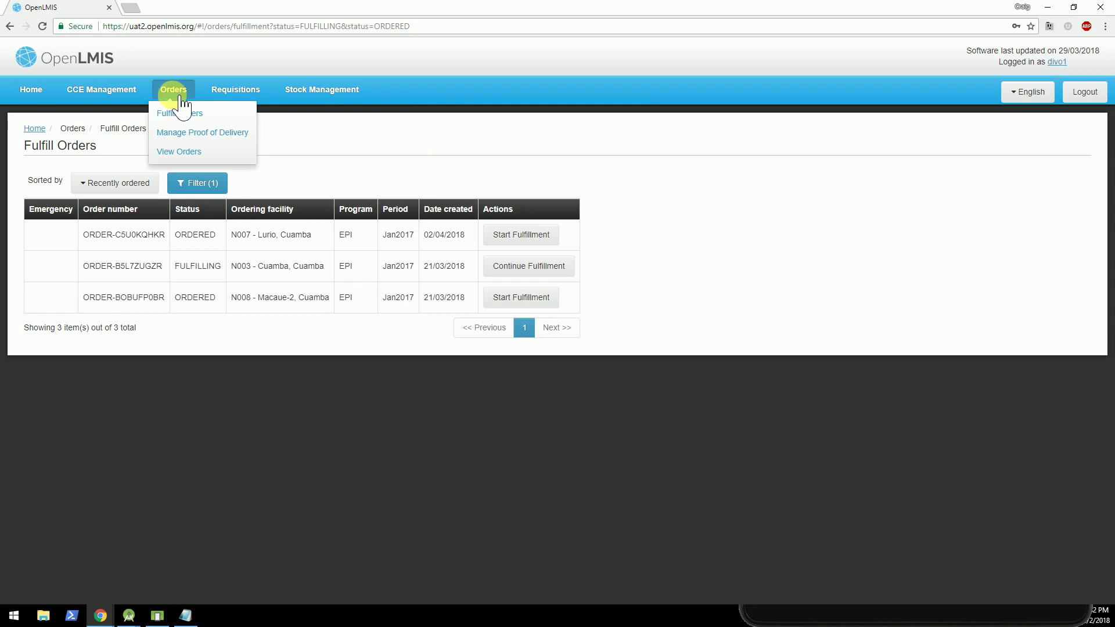
pyautogui.click(182, 152)
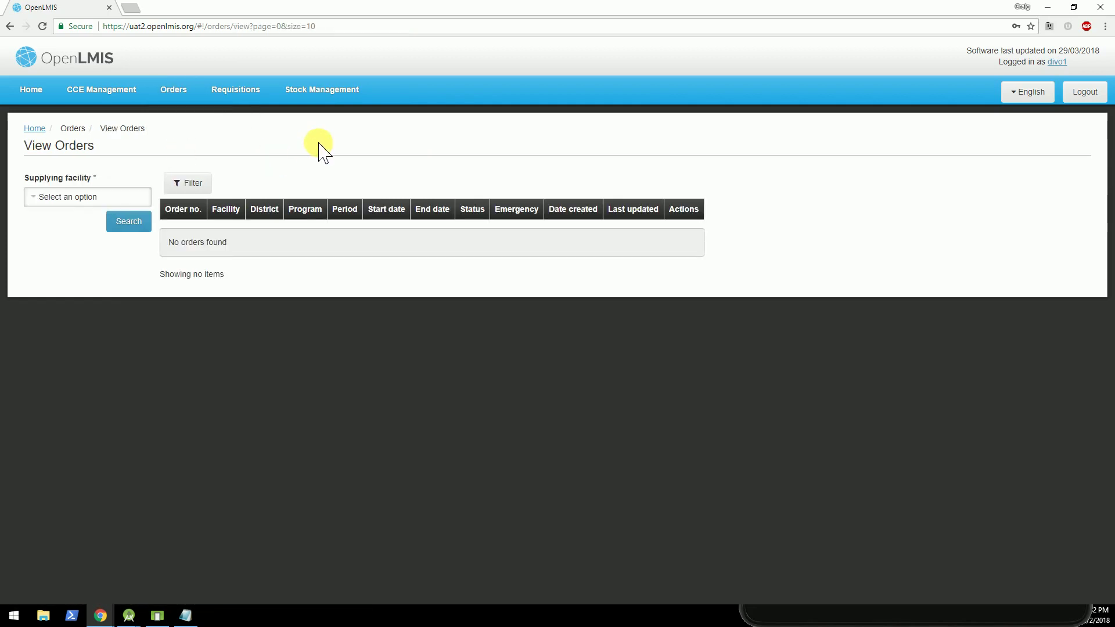
pyautogui.click(107, 203)
pyautogui.click(109, 243)
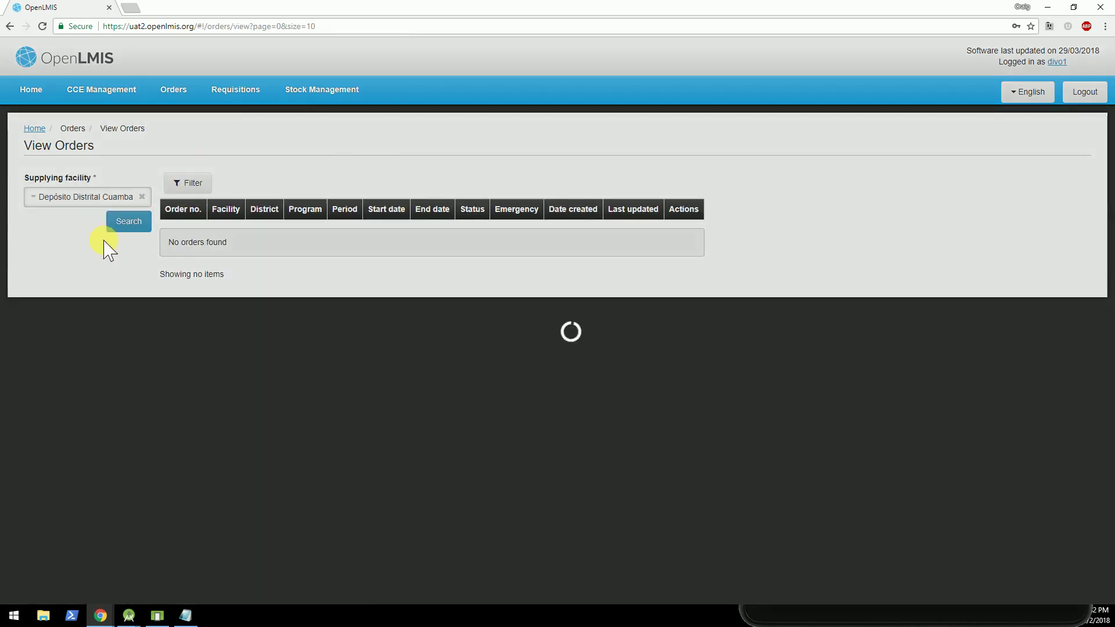
pyautogui.click(129, 223)
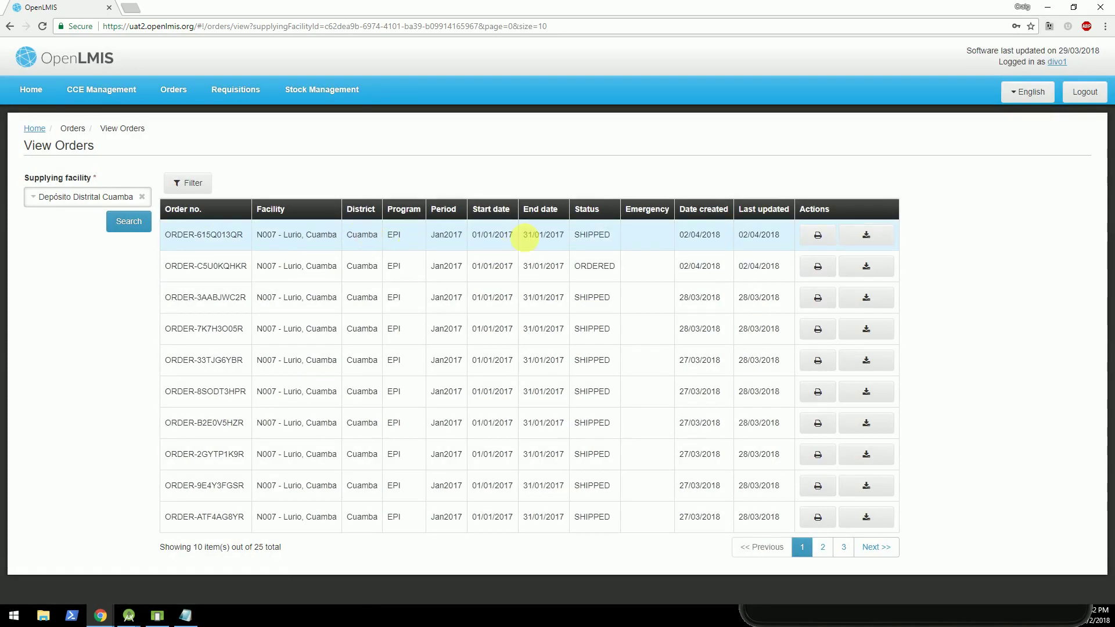
pyautogui.doubleClick(587, 238)
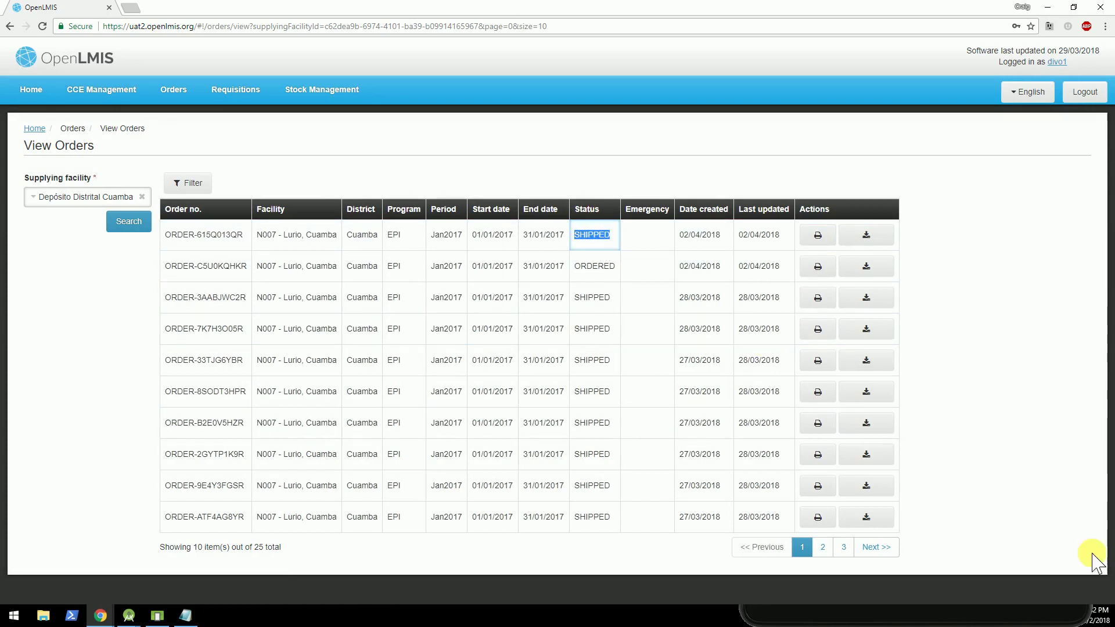
pyautogui.click(1049, 8)
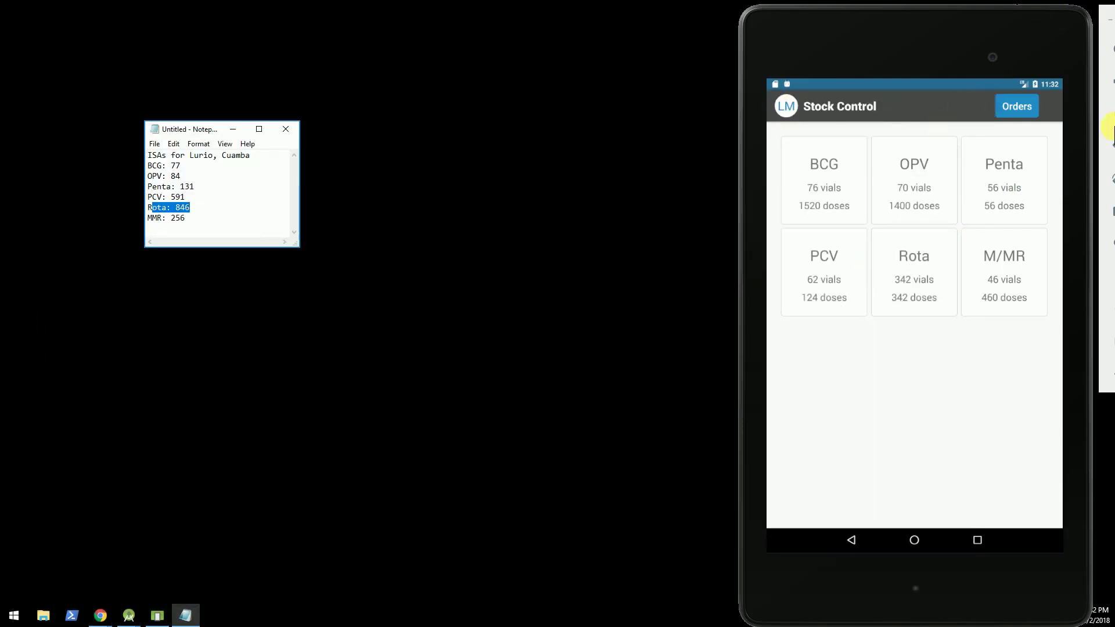
# Sync from the side drawer and check the 2 Apr 2018 order now reads Shipped.
pyautogui.click(1015, 103)
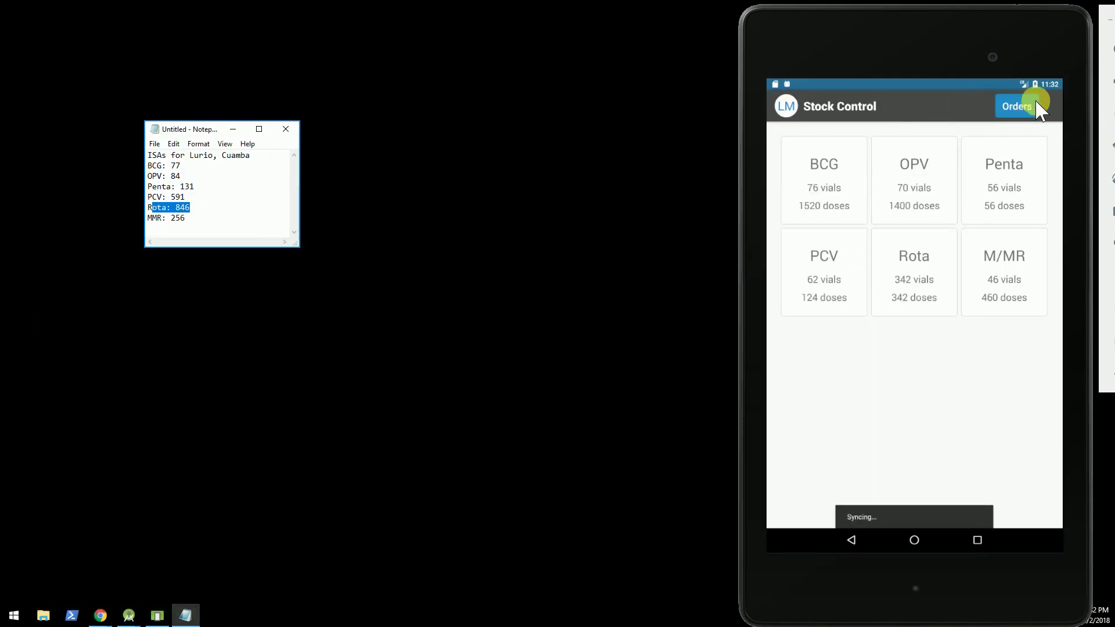
pyautogui.click(787, 106)
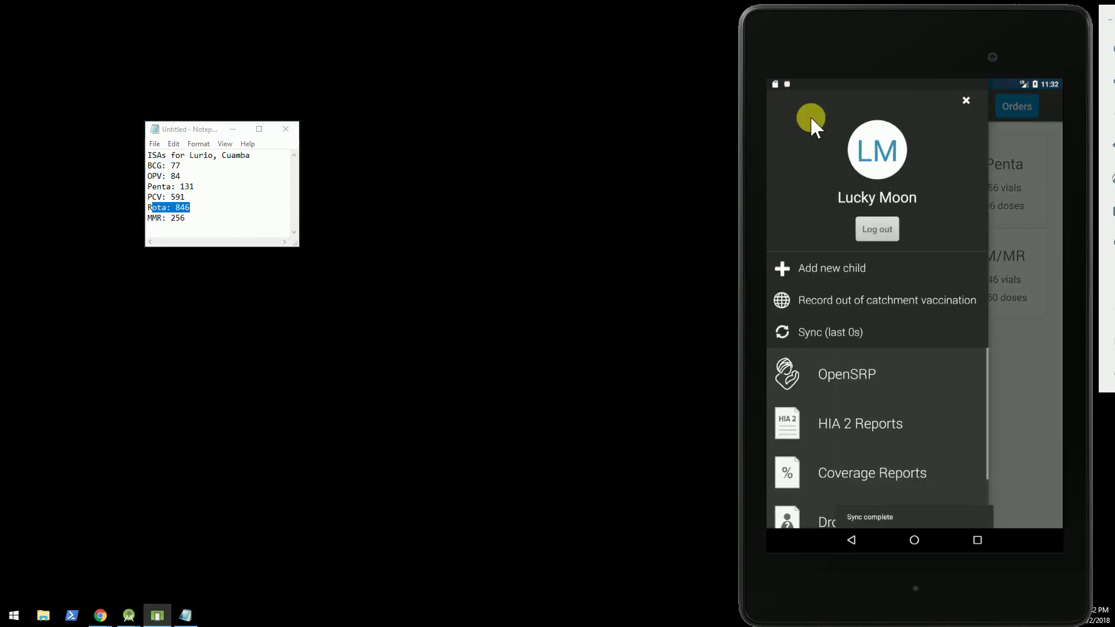
pyautogui.click(838, 330)
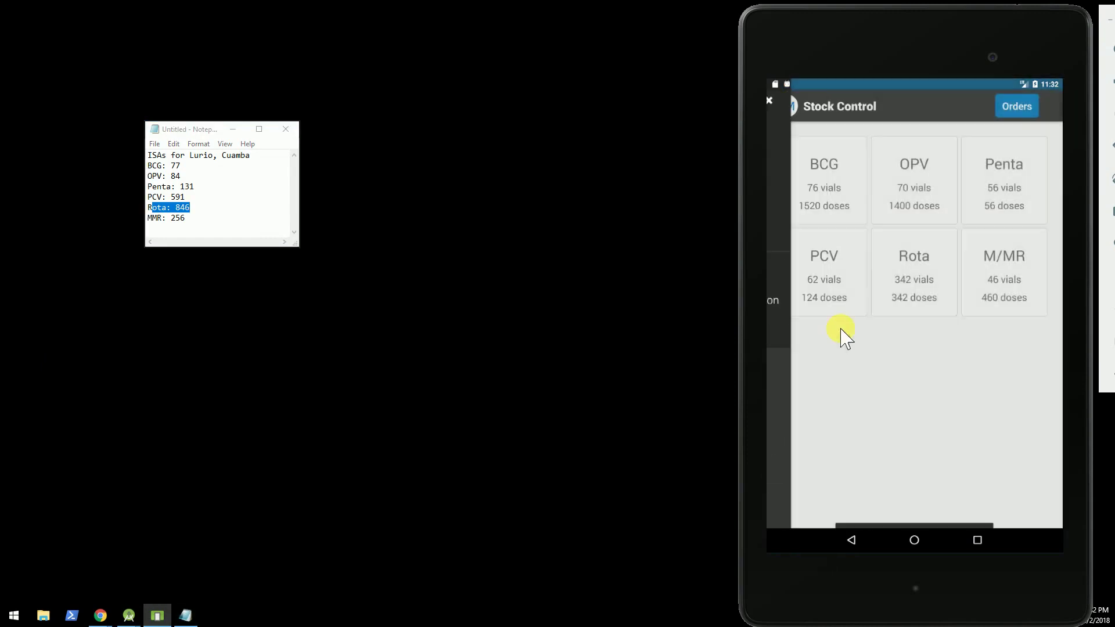
pyautogui.click(1011, 108)
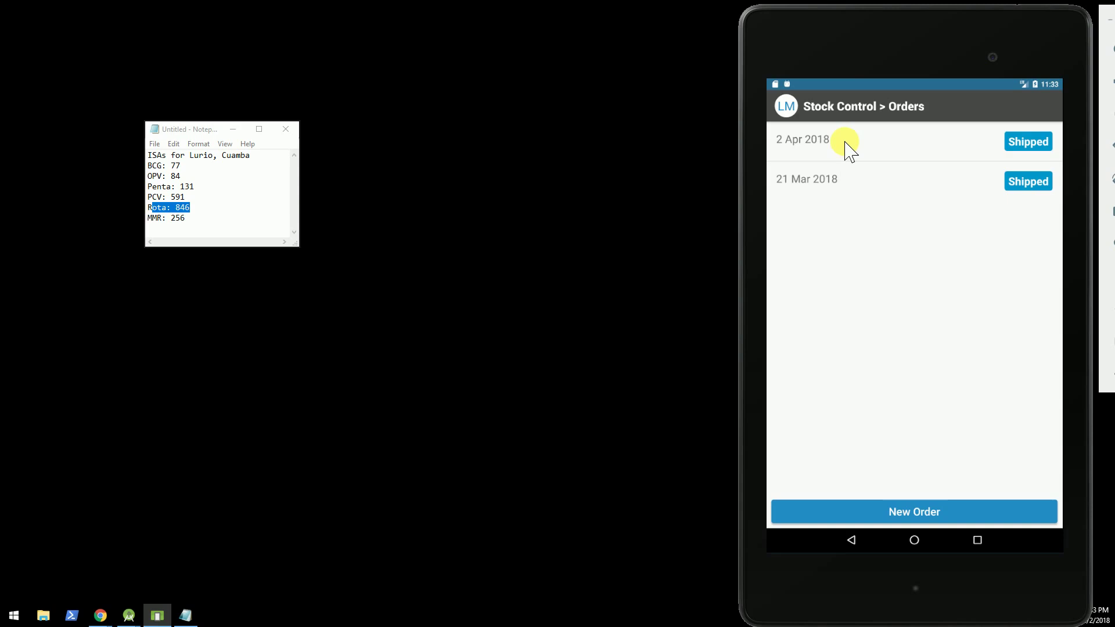
# Open the 2 Apr 2018 order ORDER-615Q013QR, review its ordered and shipped quantities, and bring up the receive prompt.
pyautogui.click(846, 144)
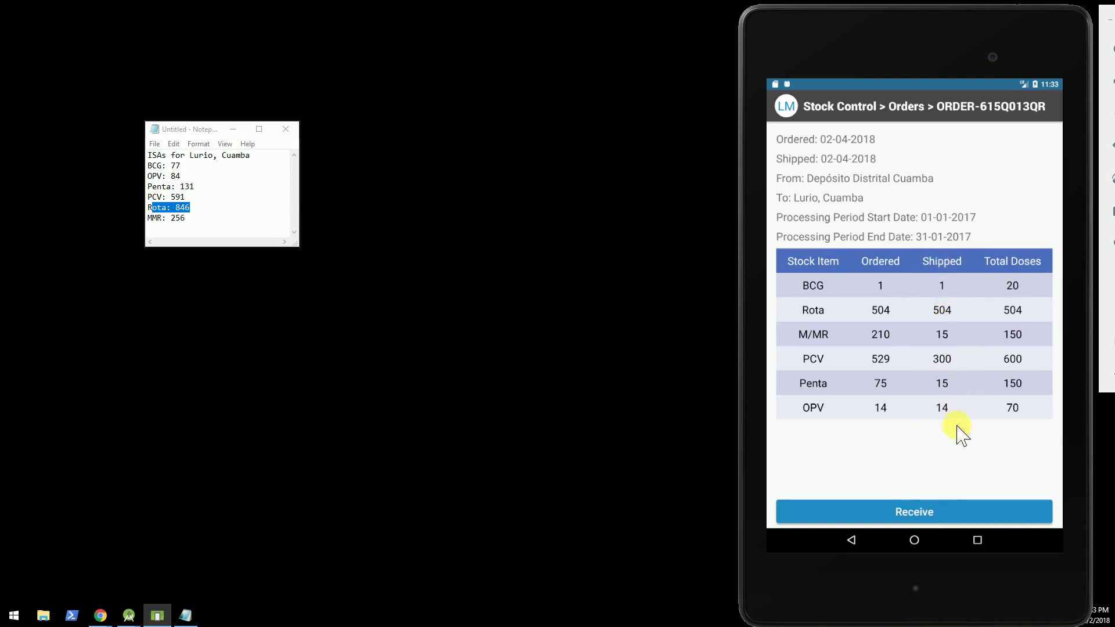
pyautogui.click(949, 511)
# Confirm receipt of the shipment and return to stock on hand, where Rota now shows 846 vials and PCV 362.
pyautogui.click(932, 510)
pyautogui.click(932, 513)
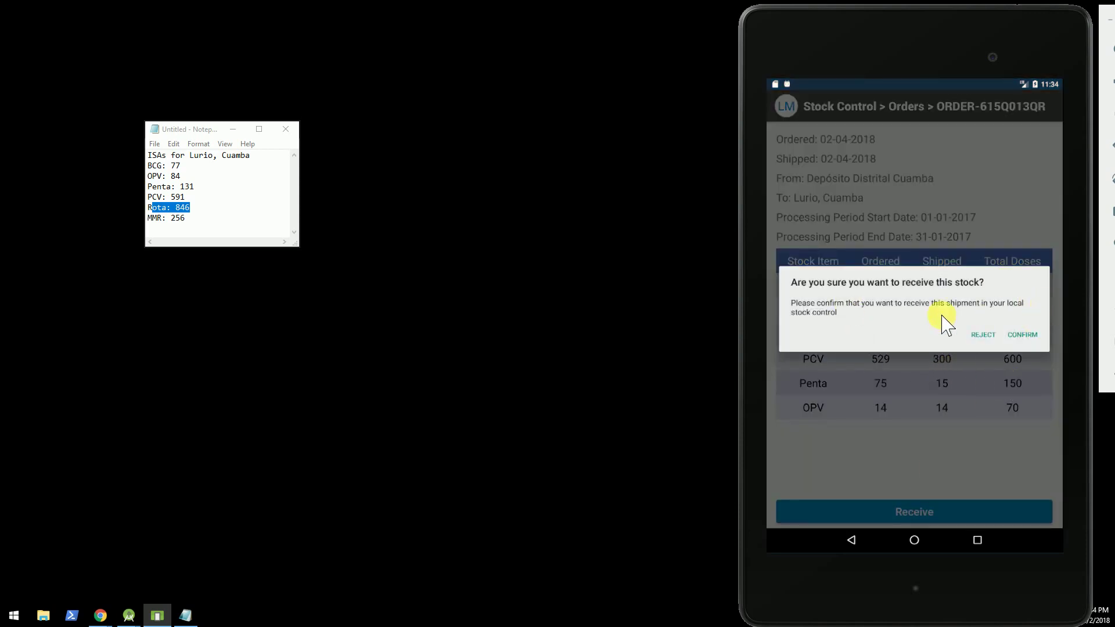
pyautogui.click(1024, 335)
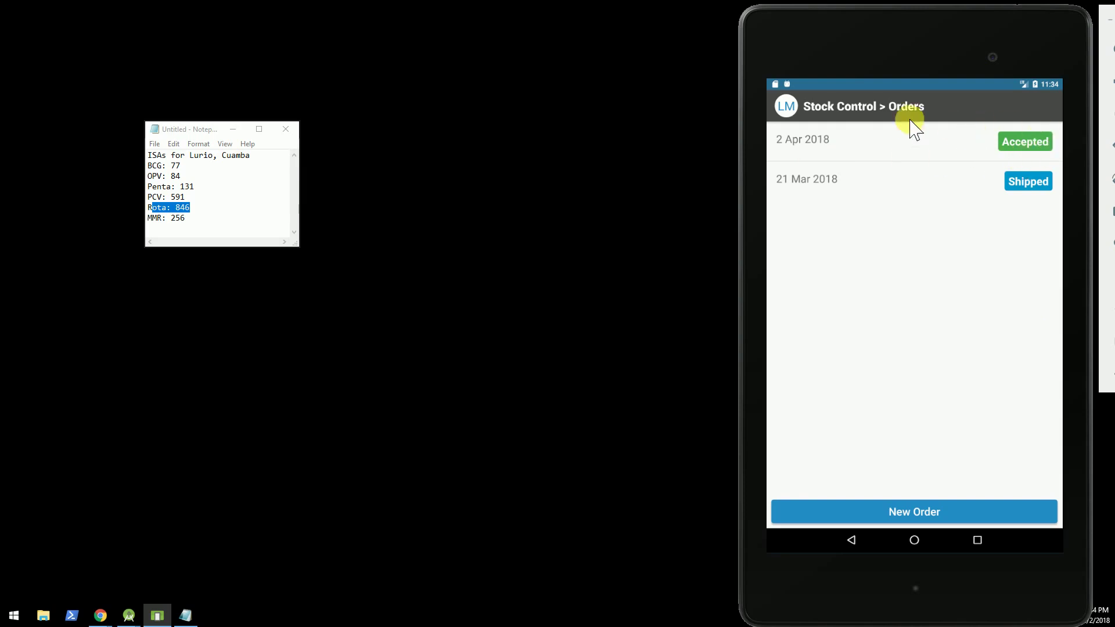
pyautogui.click(793, 113)
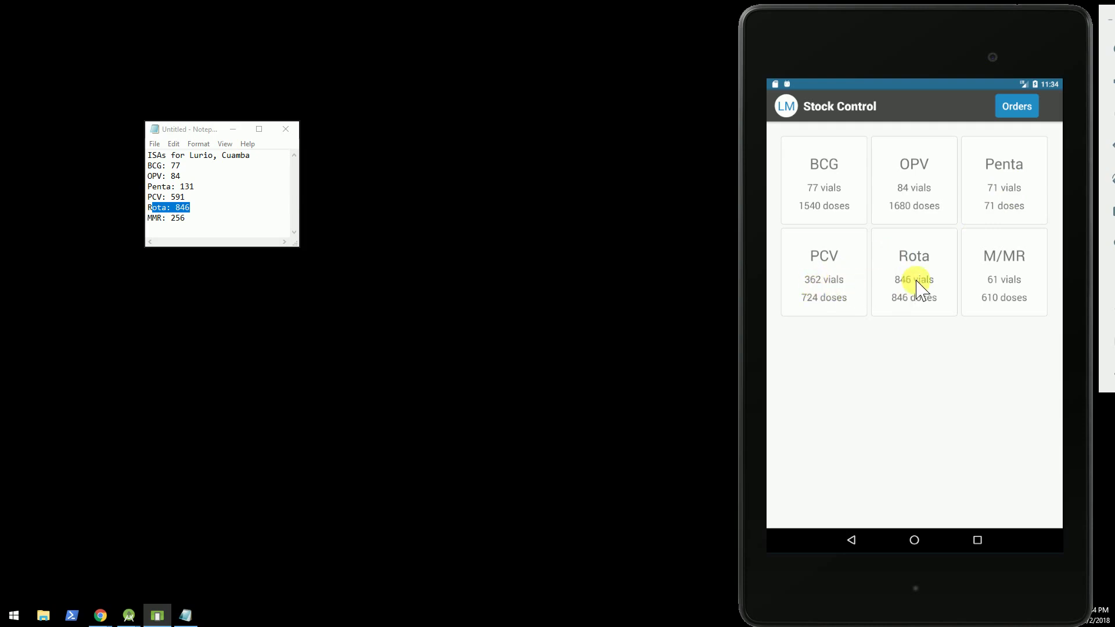
pyautogui.moveTo(210, 213); pyautogui.dragTo(148, 210)
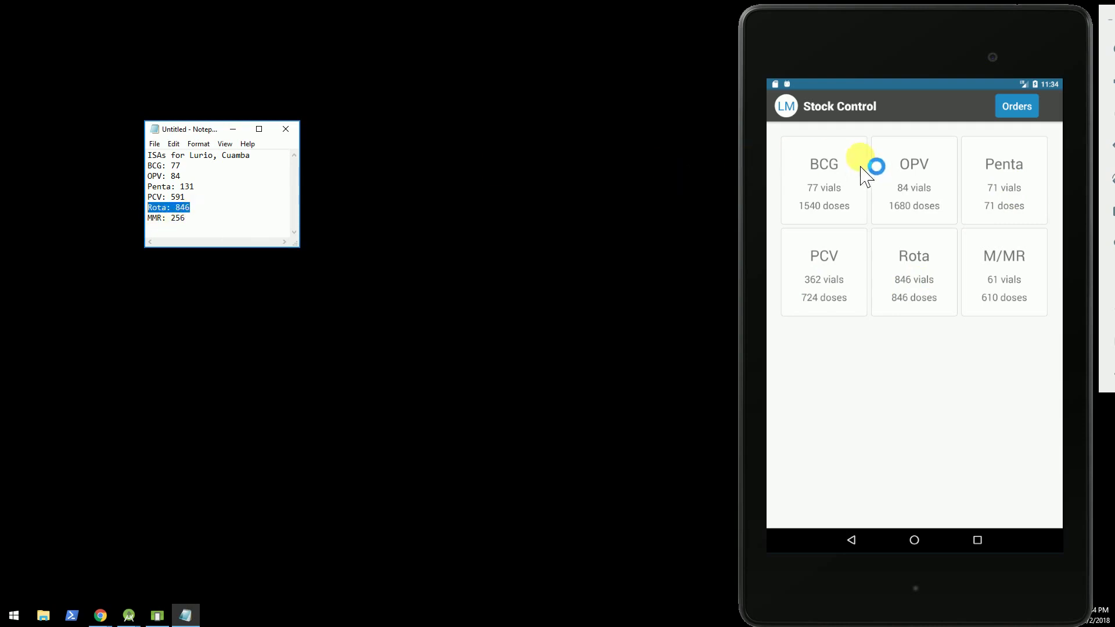